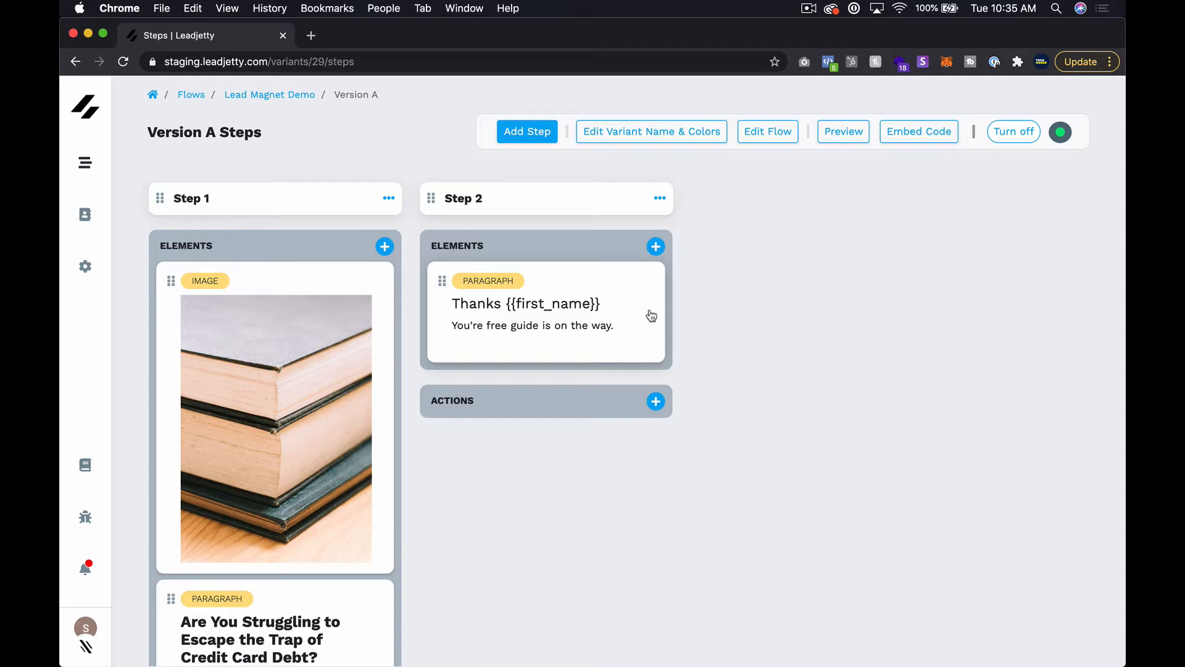
Review the Step 1 elements, then preview the flow and examine the credit card debt form embedded in the sample blog post
scroll(372, 368, down, 10)
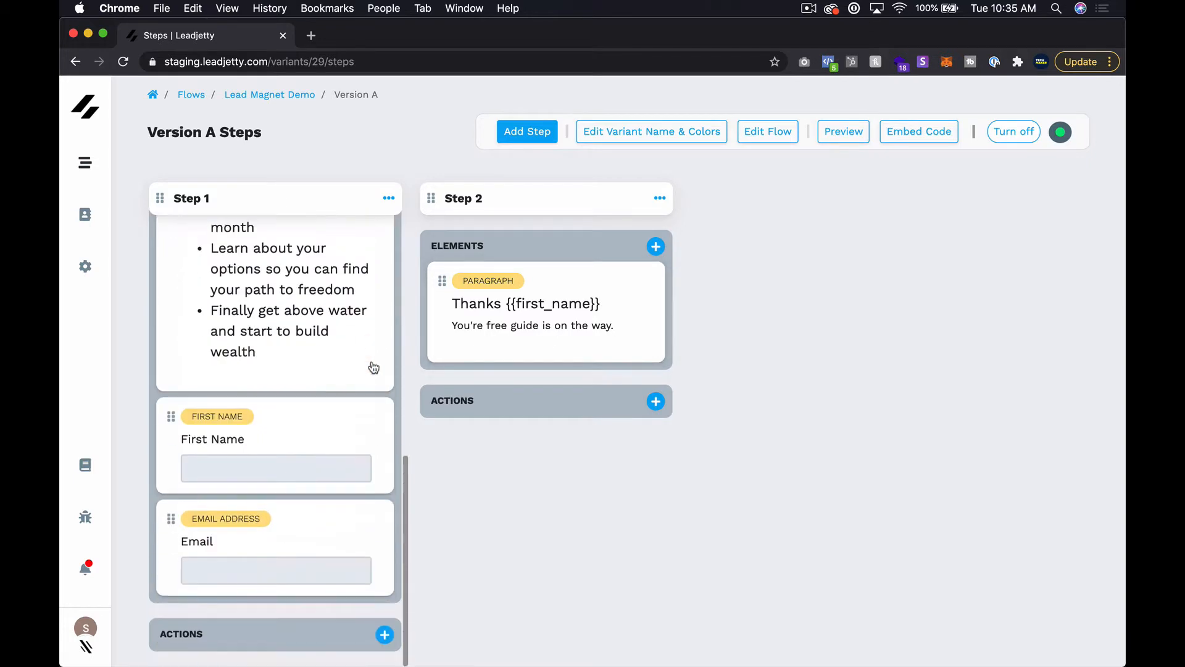
scroll(373, 367, up, 1)
scroll(373, 368, up, 10)
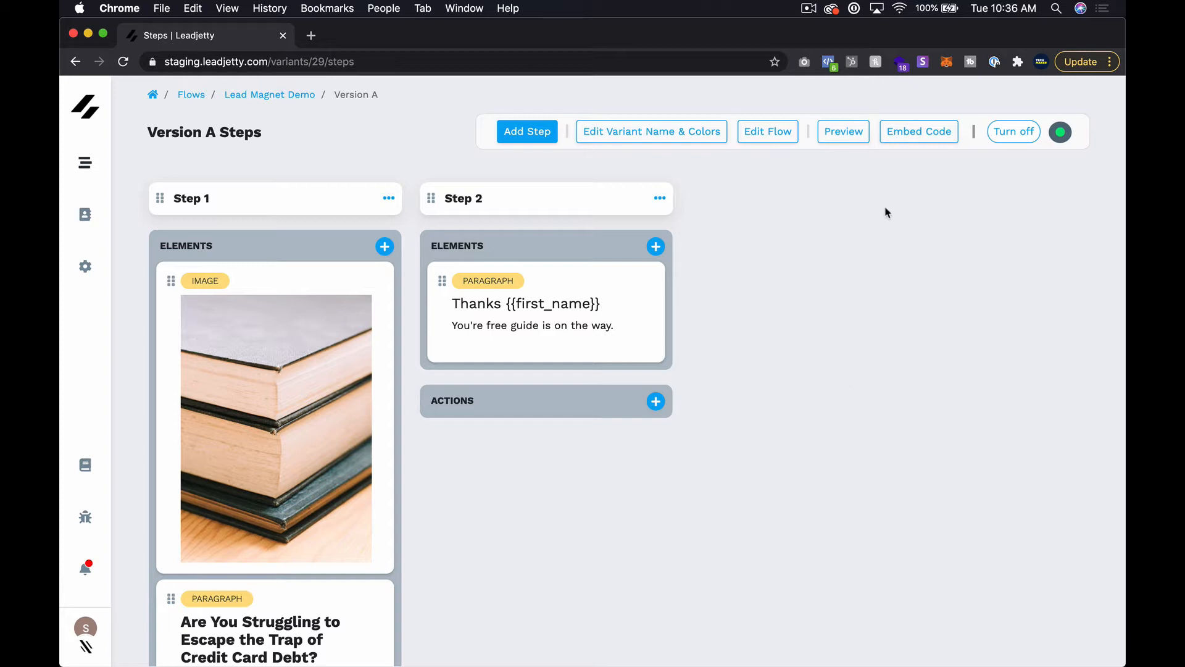
click(846, 130)
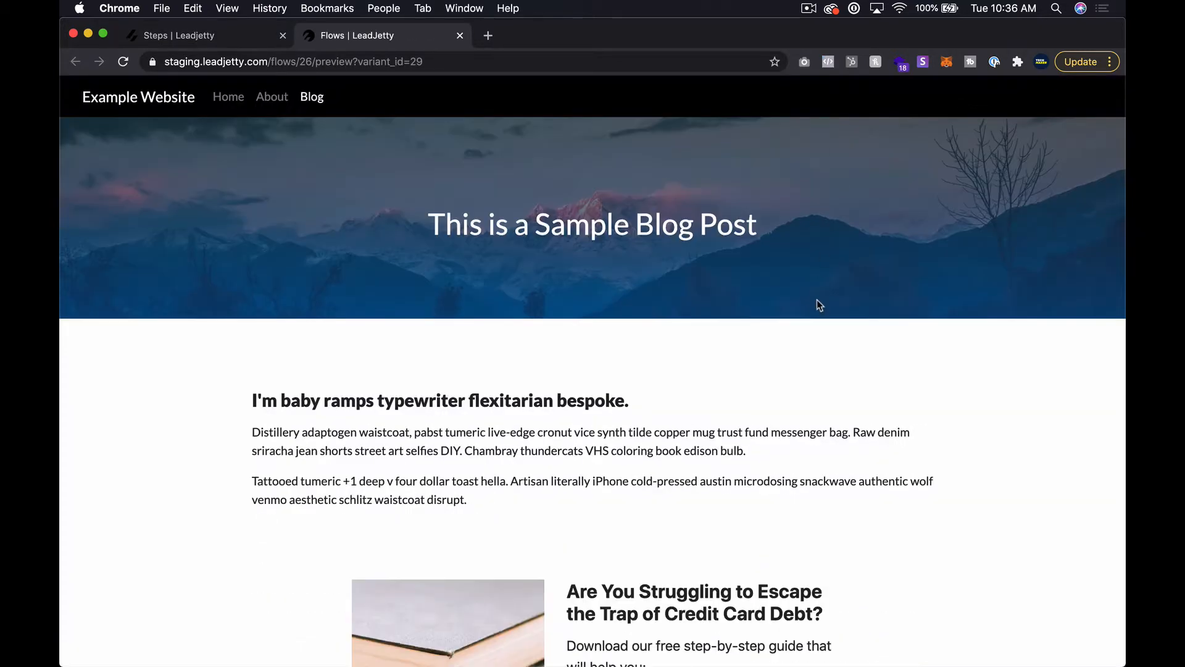
scroll(818, 306, down, 5)
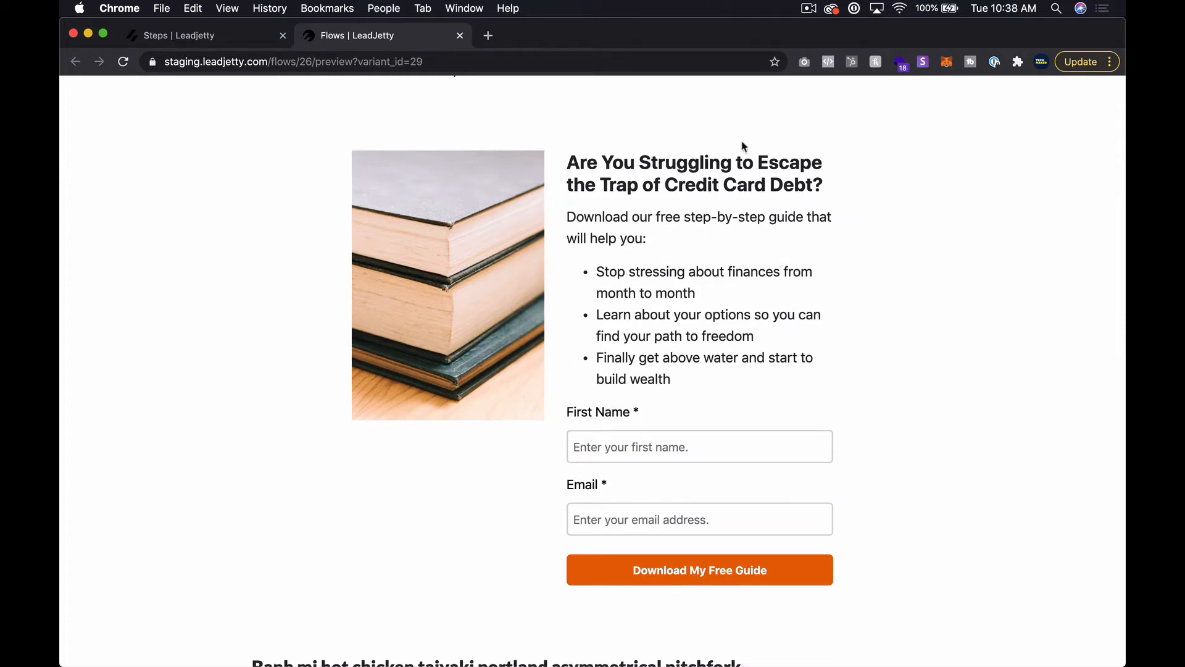
scroll(738, 501, up, 2)
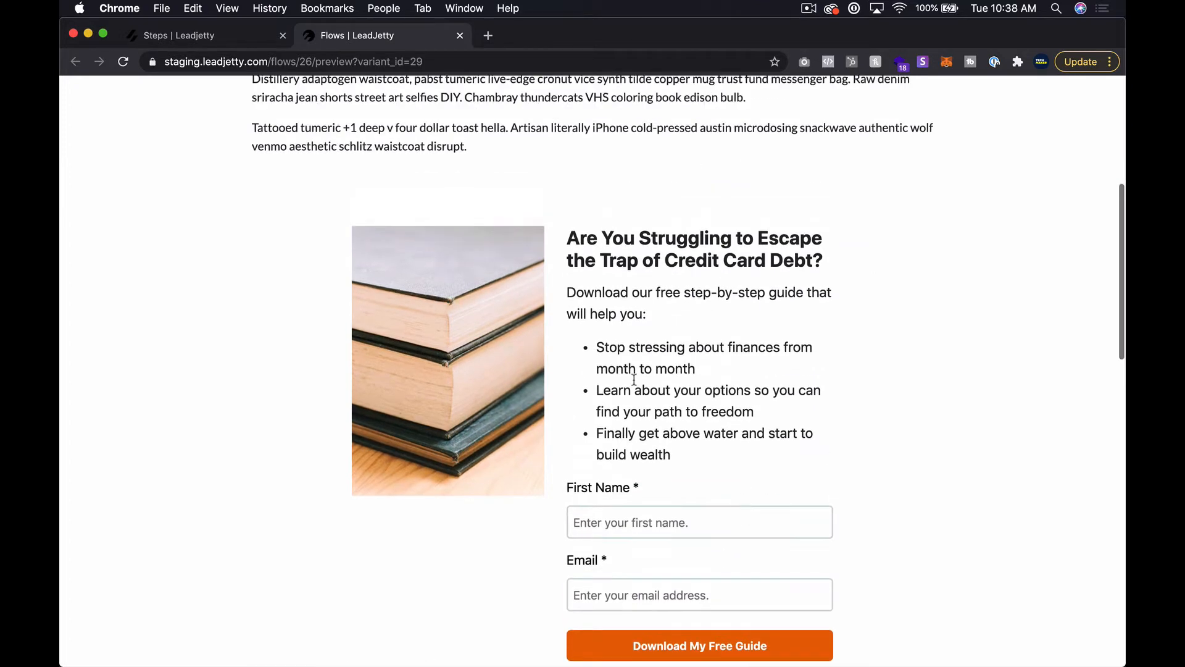
scroll(587, 383, up, 6)
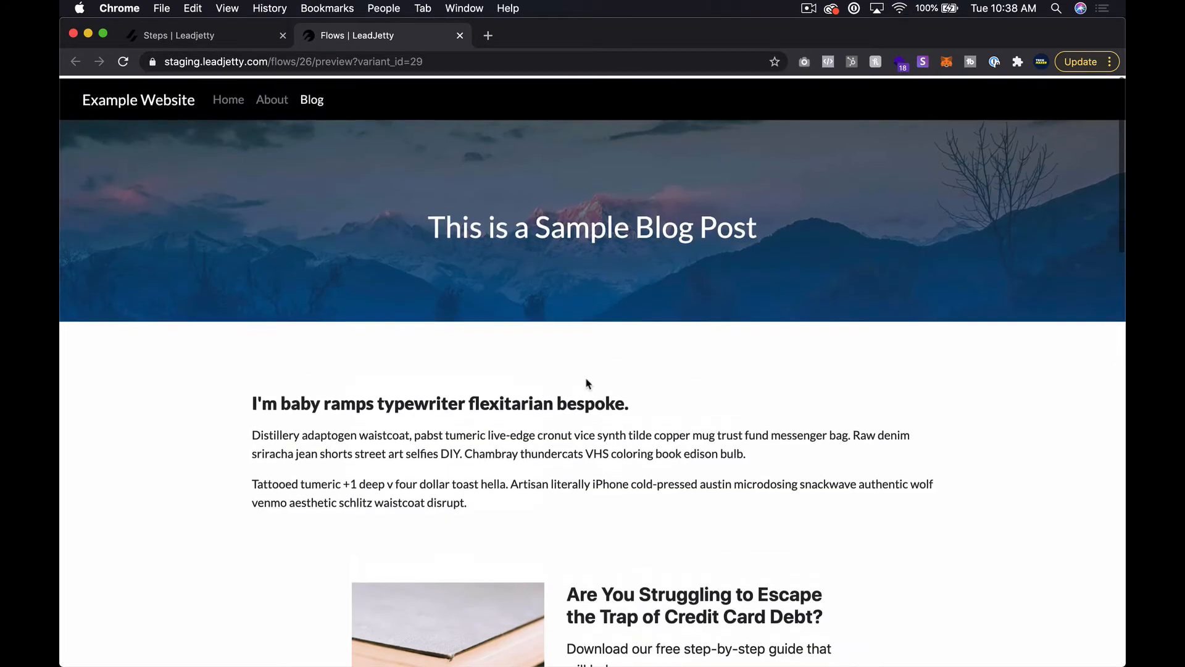
scroll(586, 382, down, 9)
scroll(586, 382, up, 1)
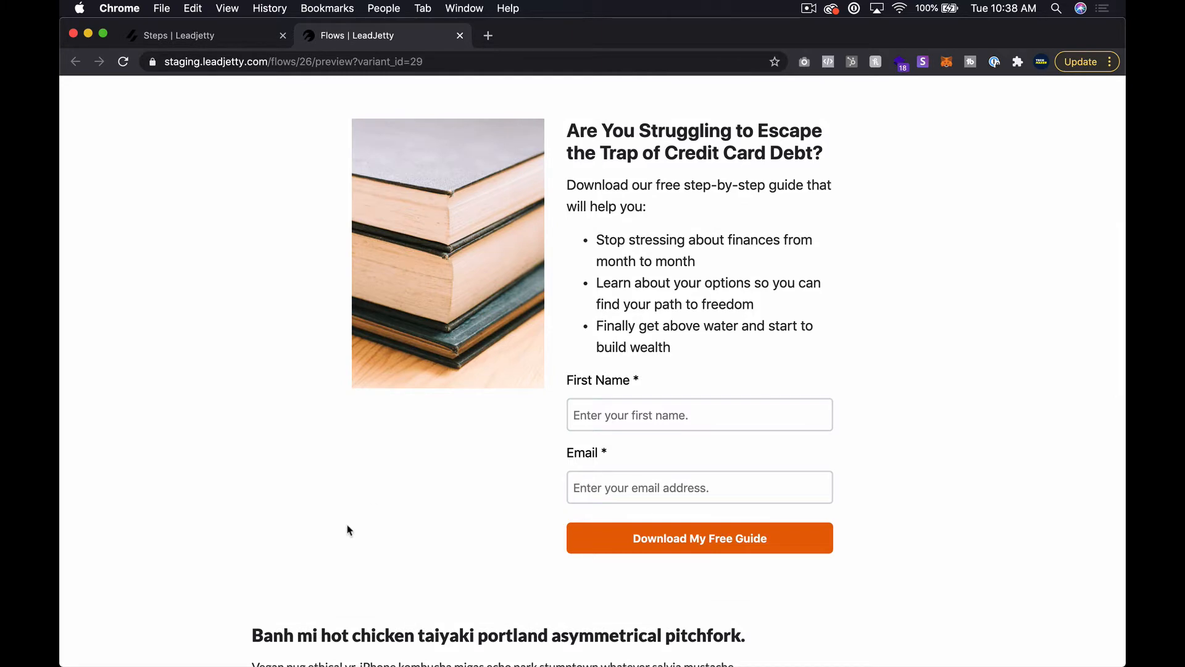
scroll(222, 186, up, 8)
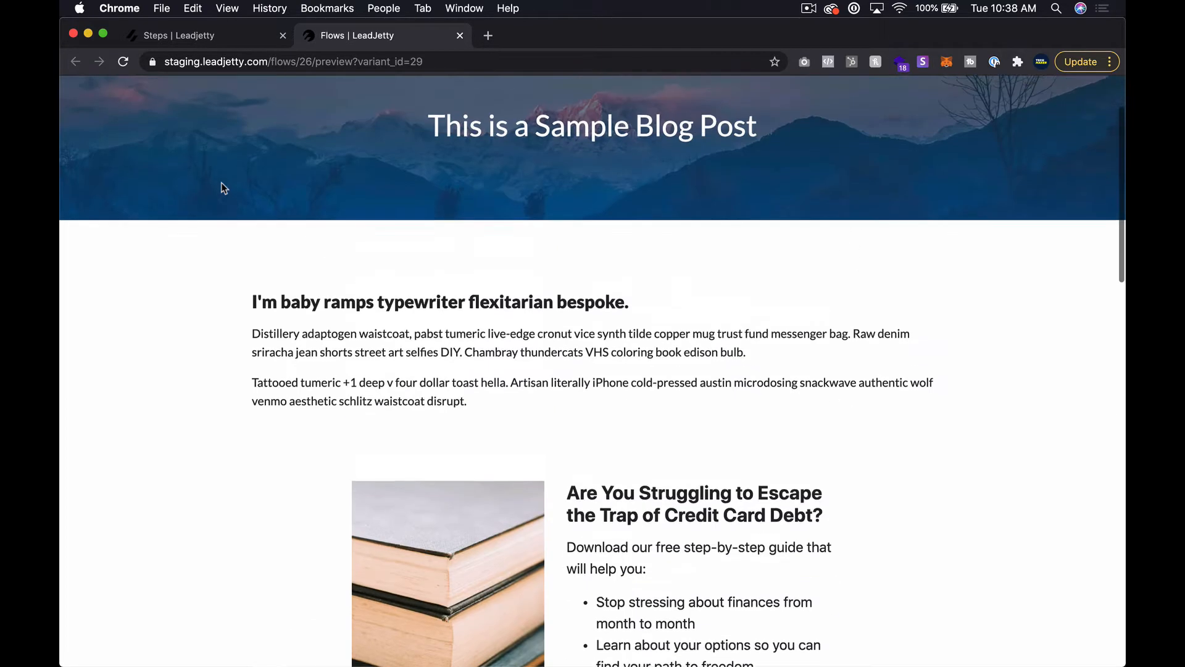
Return to the Version A steps and open the variant's name and colors settings
click(199, 38)
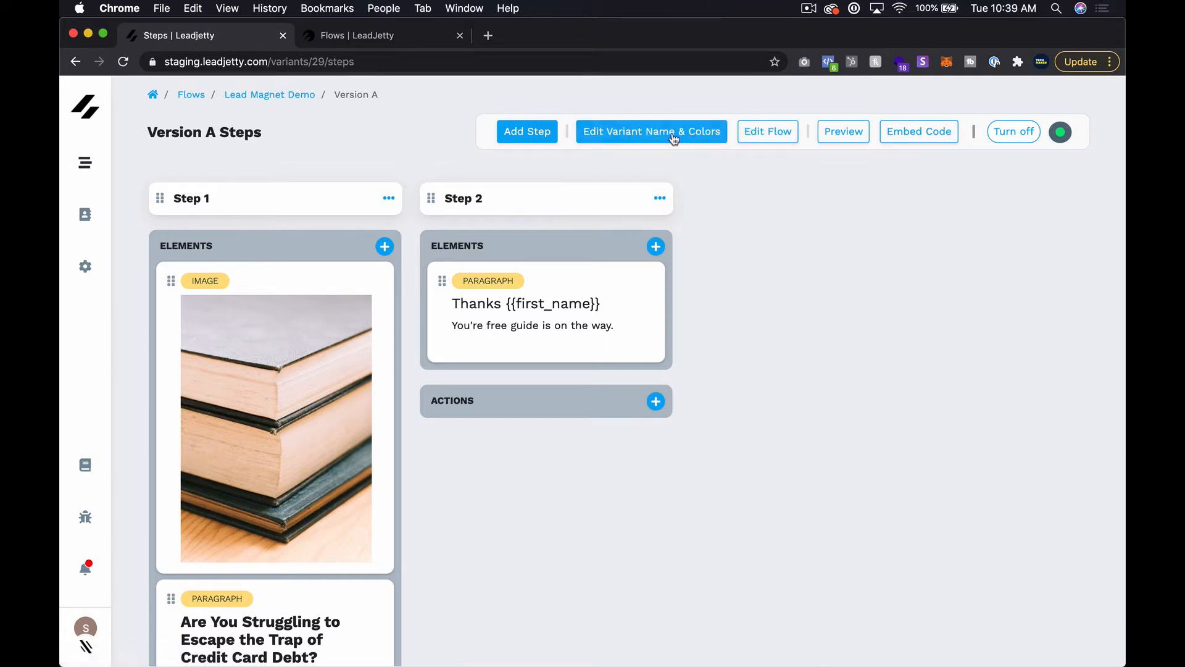
click(630, 141)
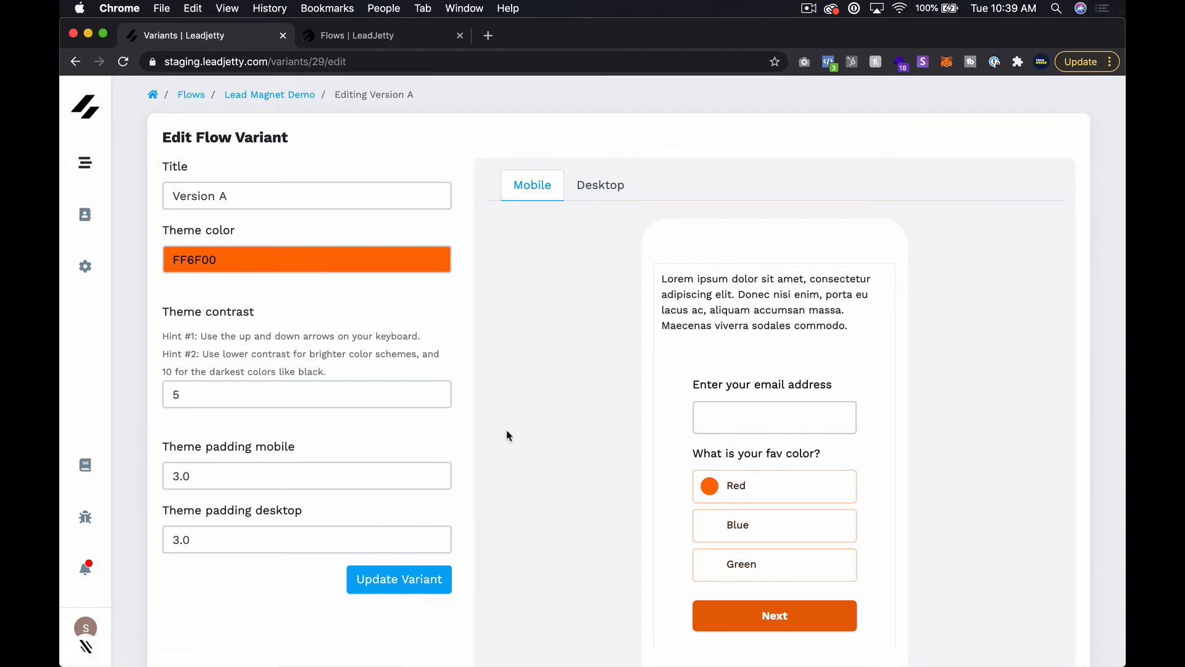
scroll(576, 407, down, 2)
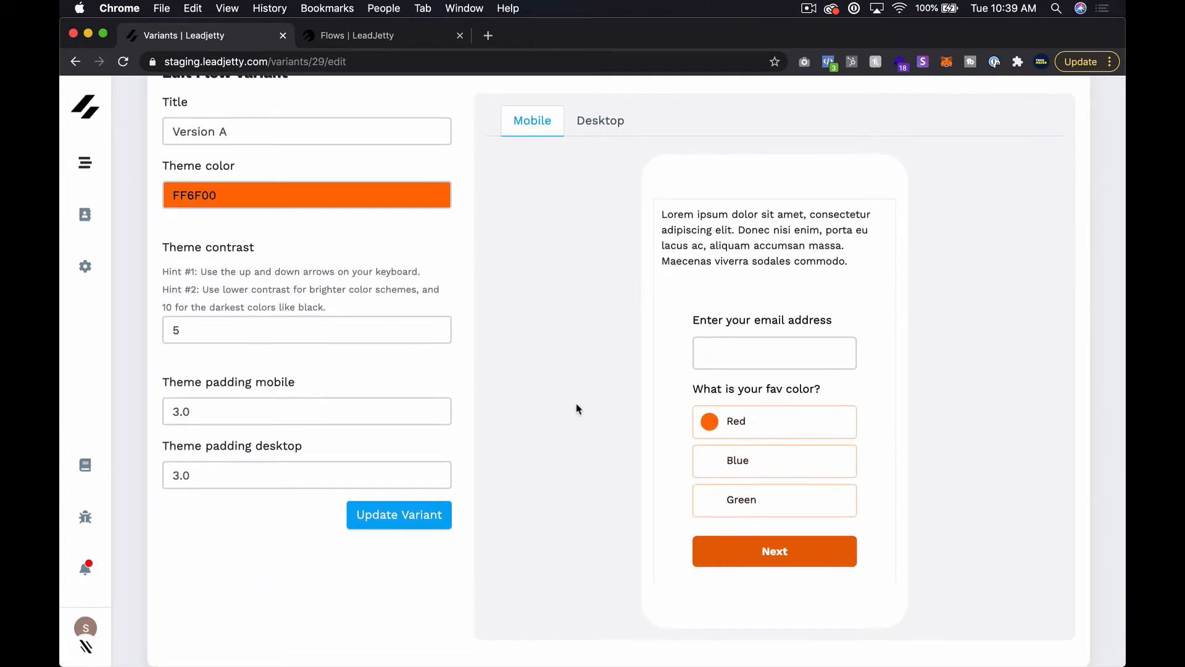
Compare the desktop and mobile previews of the variant's theme, ending on the mobile preview
click(613, 130)
click(532, 123)
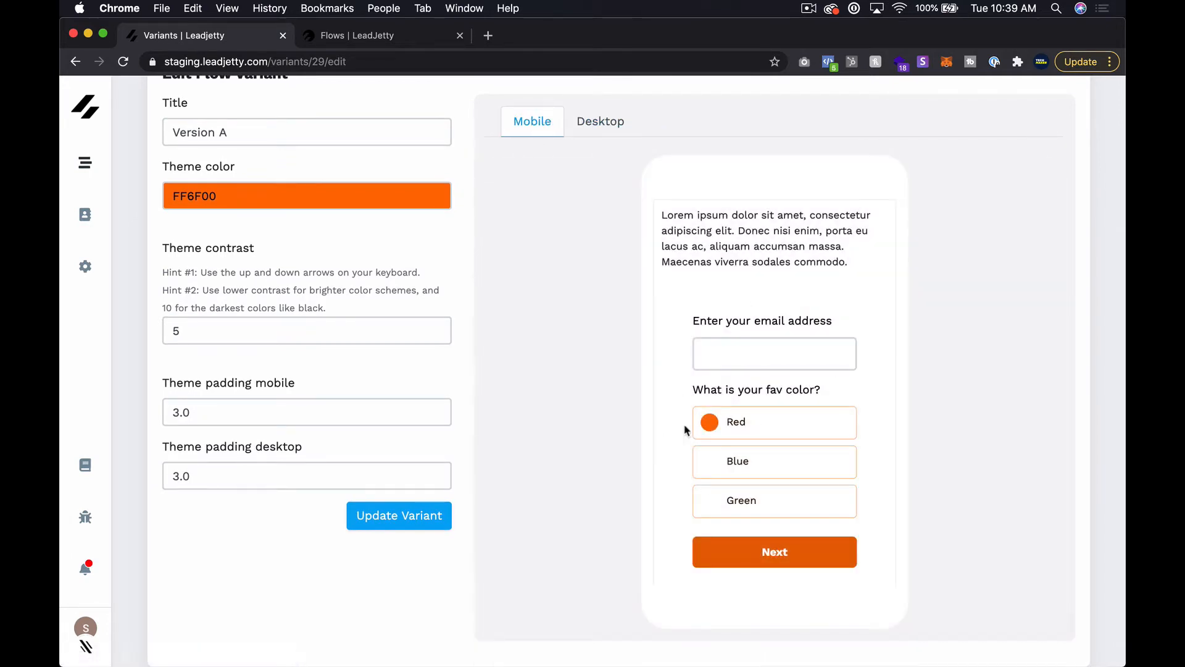
scroll(687, 424, down, 4)
scroll(688, 424, up, 4)
scroll(688, 424, down, 1)
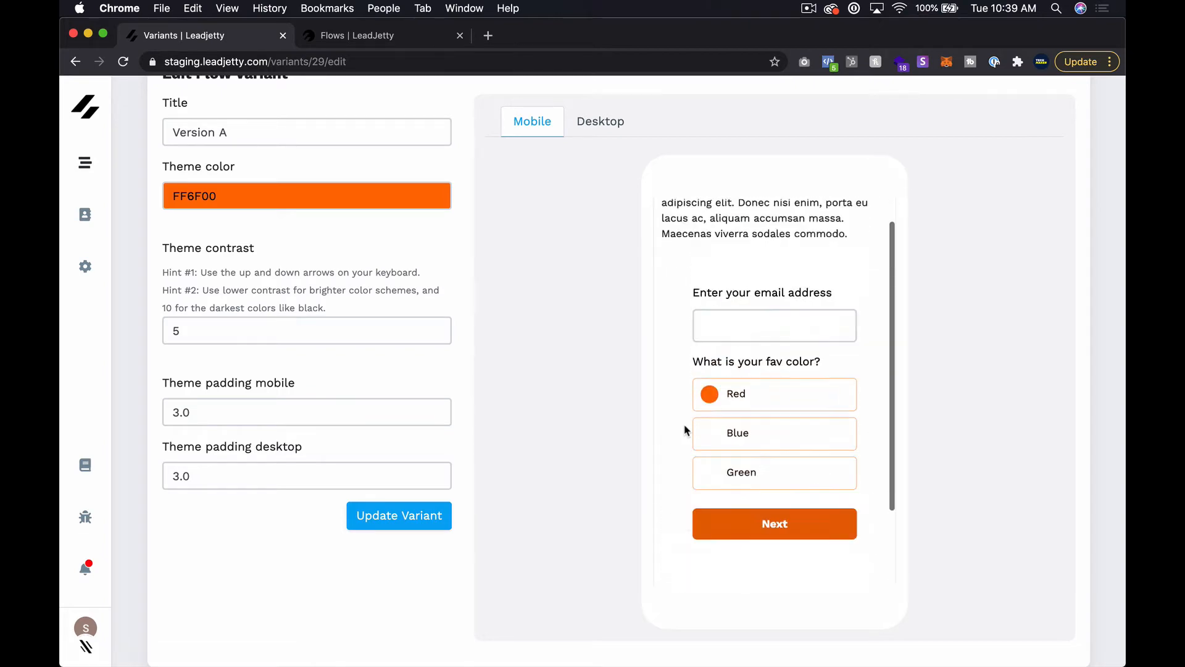
scroll(687, 423, up, 1)
click(602, 122)
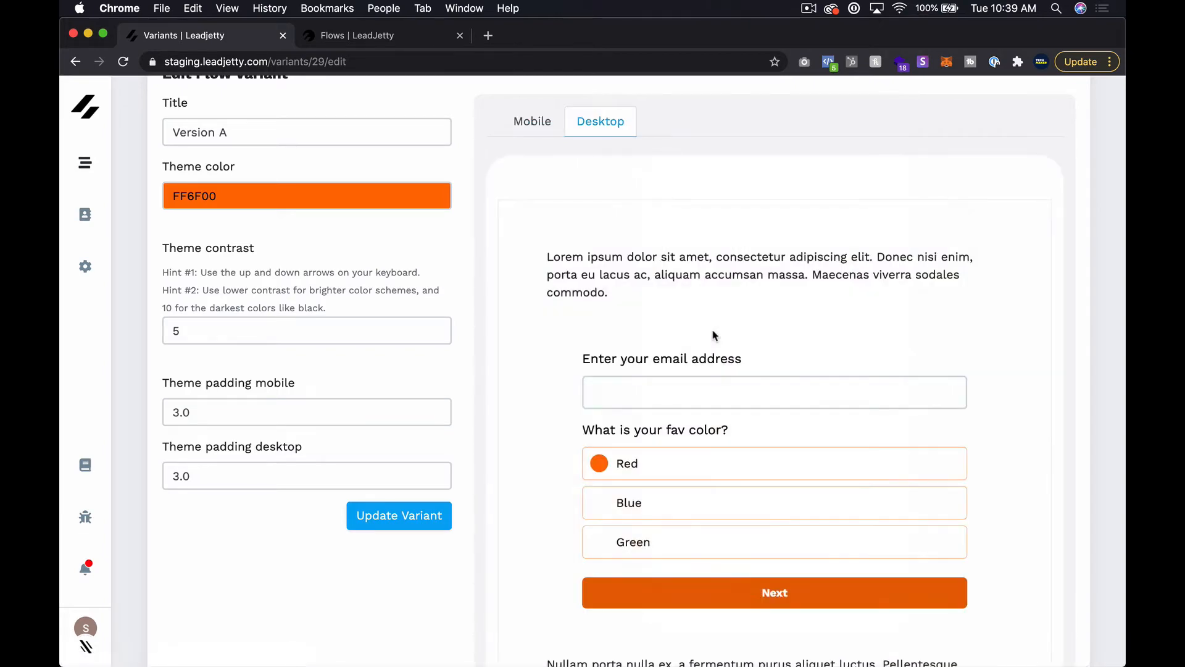
scroll(713, 335, down, 5)
scroll(713, 335, up, 5)
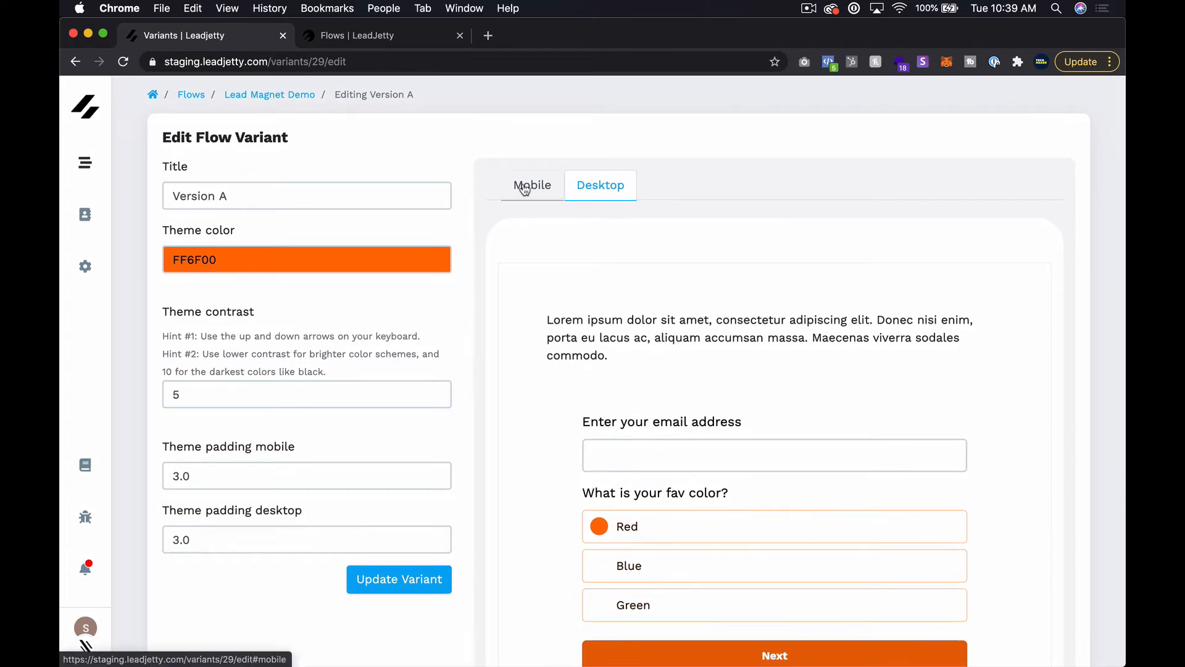
click(525, 187)
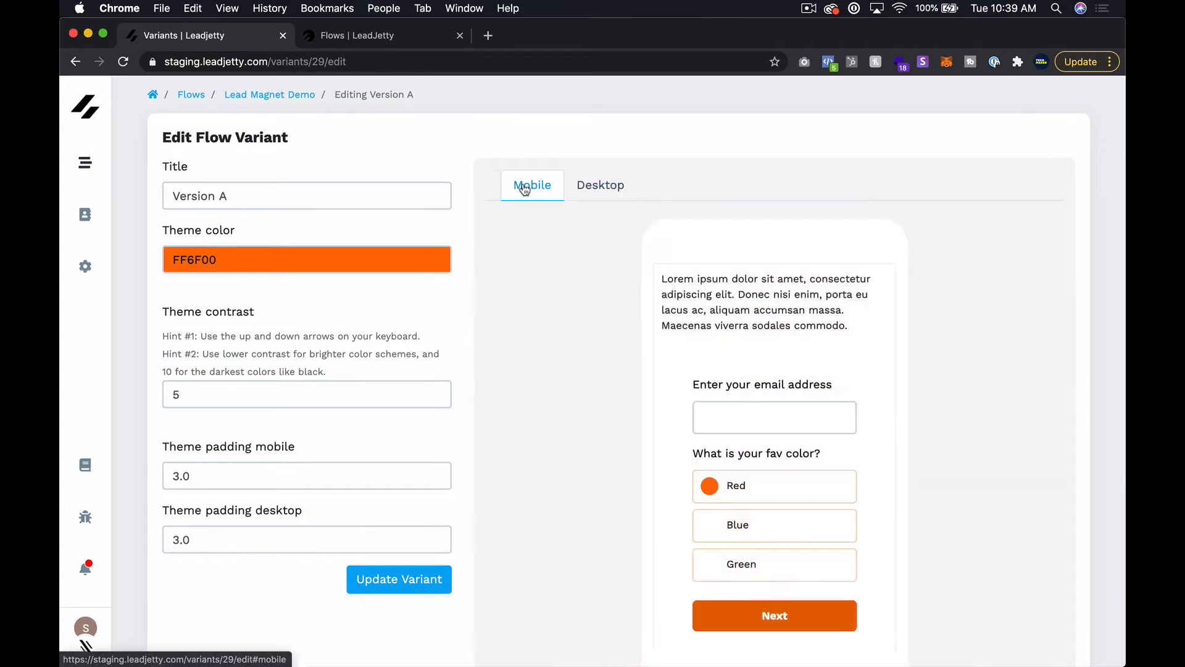
Set the variant's theme color to the bright green 40FF93
click(294, 260)
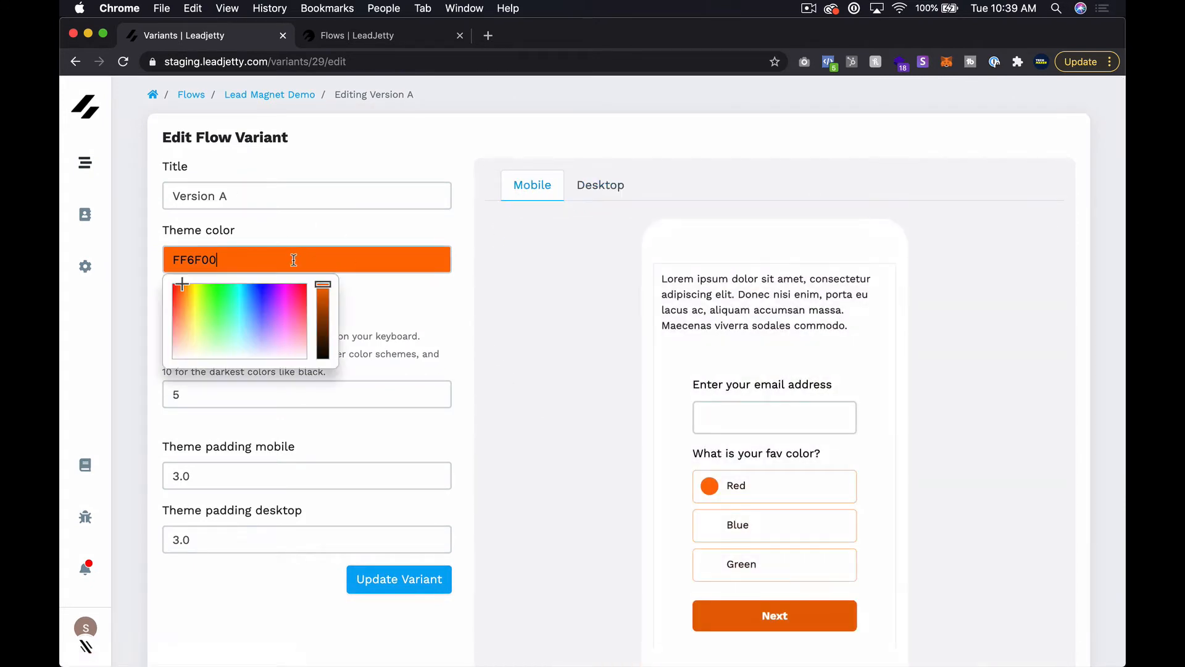
click(255, 303)
mouse_move(255, 304)
mouse_down()
mouse_move(254, 330)
mouse_move(272, 317)
mouse_move(261, 298)
mouse_move(205, 307)
mouse_move(227, 301)
mouse_up()
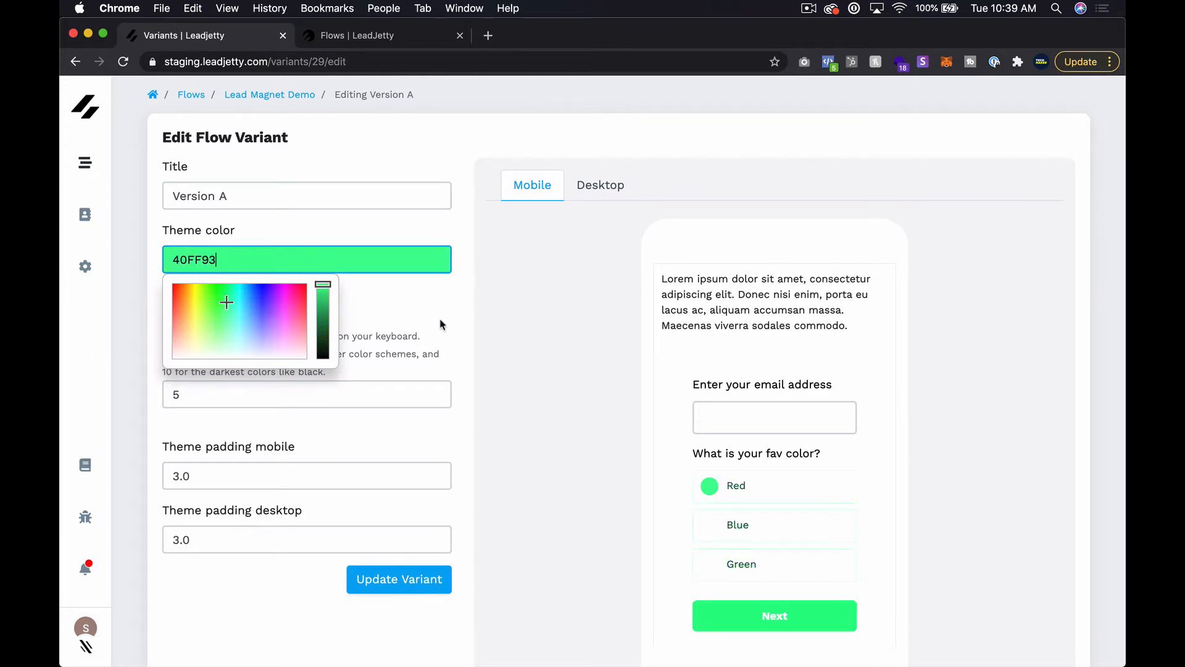
click(455, 320)
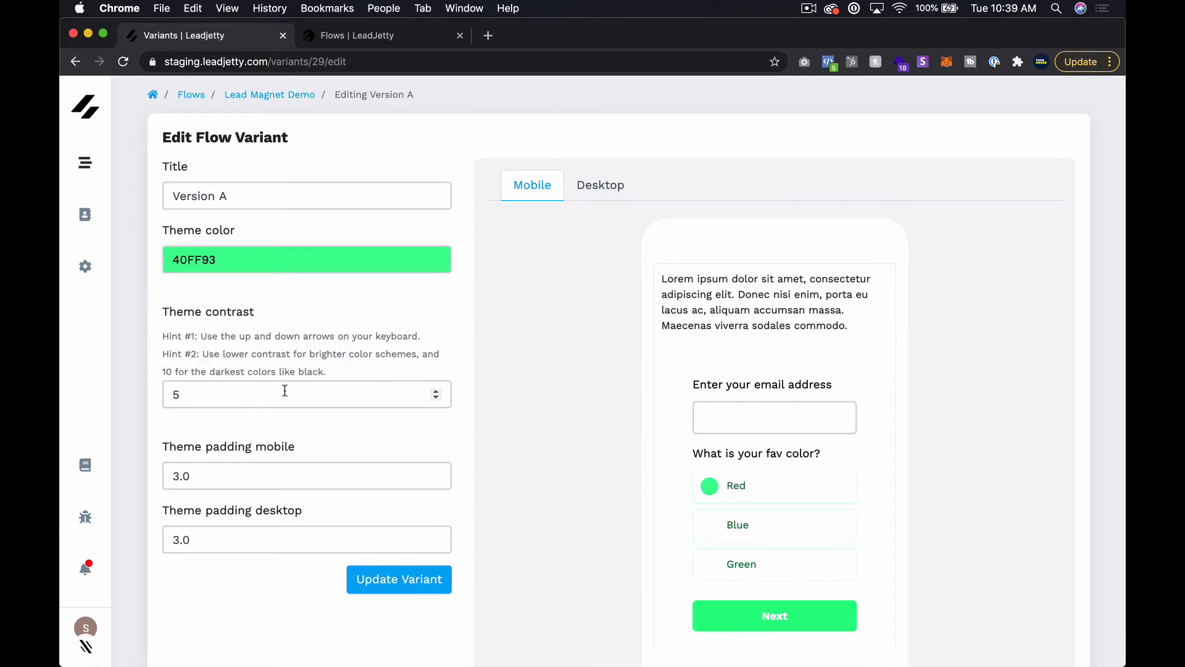
Read the theme contrast hints, lower the theme contrast to -2, and bring it back up to -1
drag(205, 336, 394, 341)
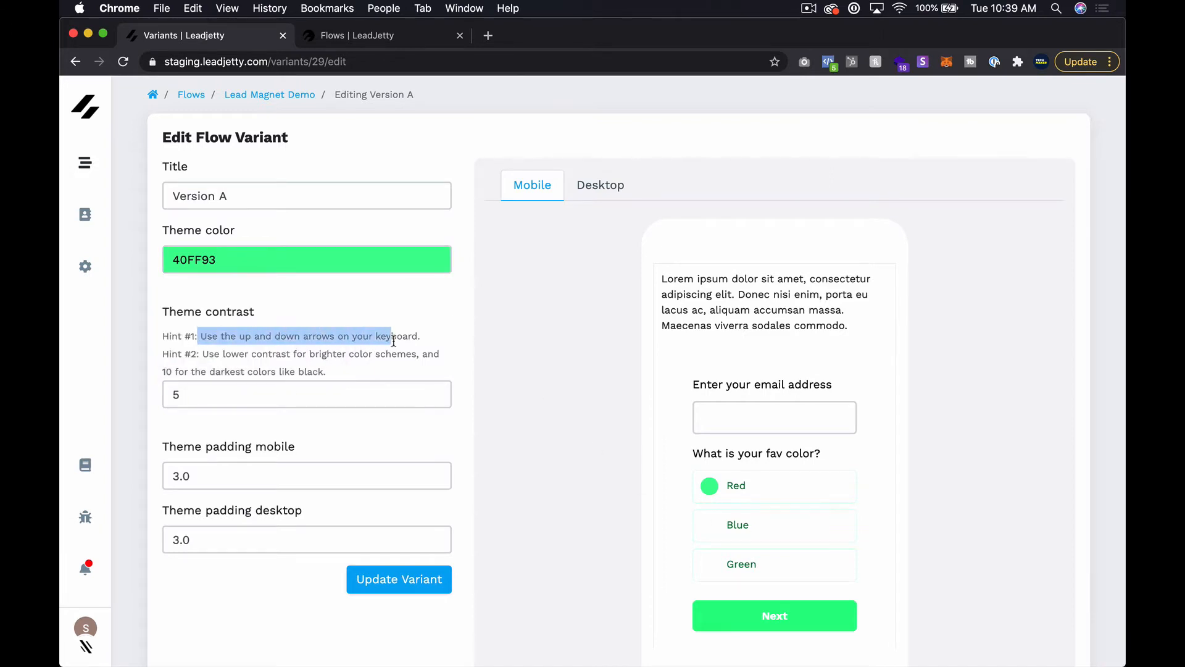
click(332, 371)
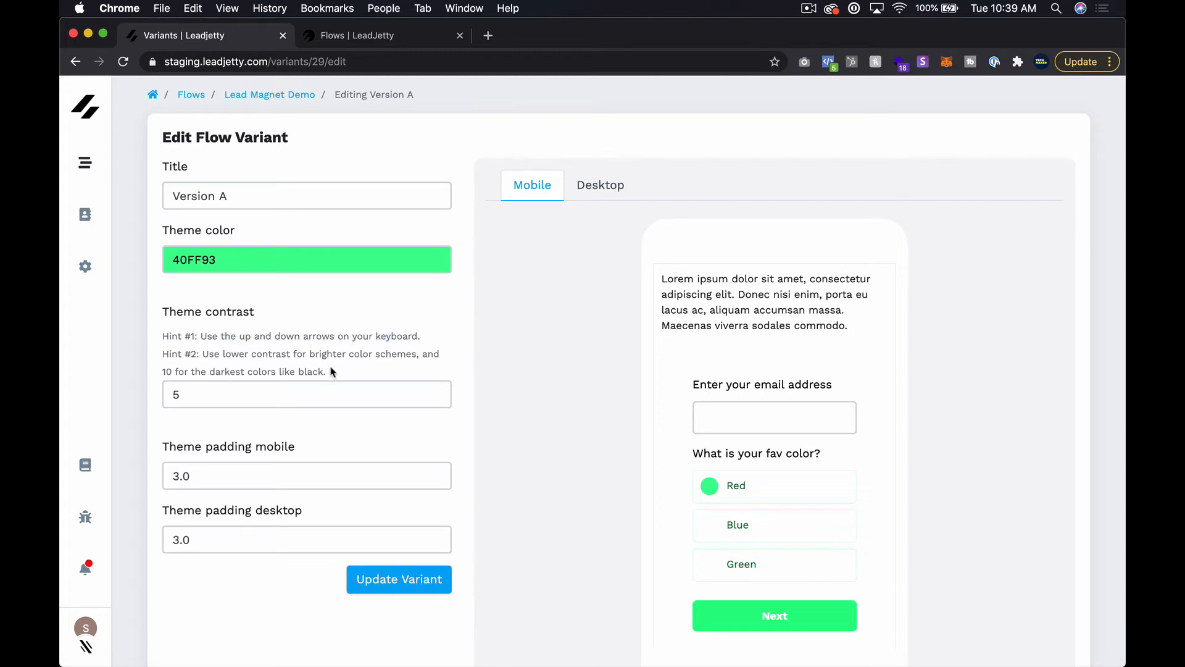
drag(230, 358, 324, 357)
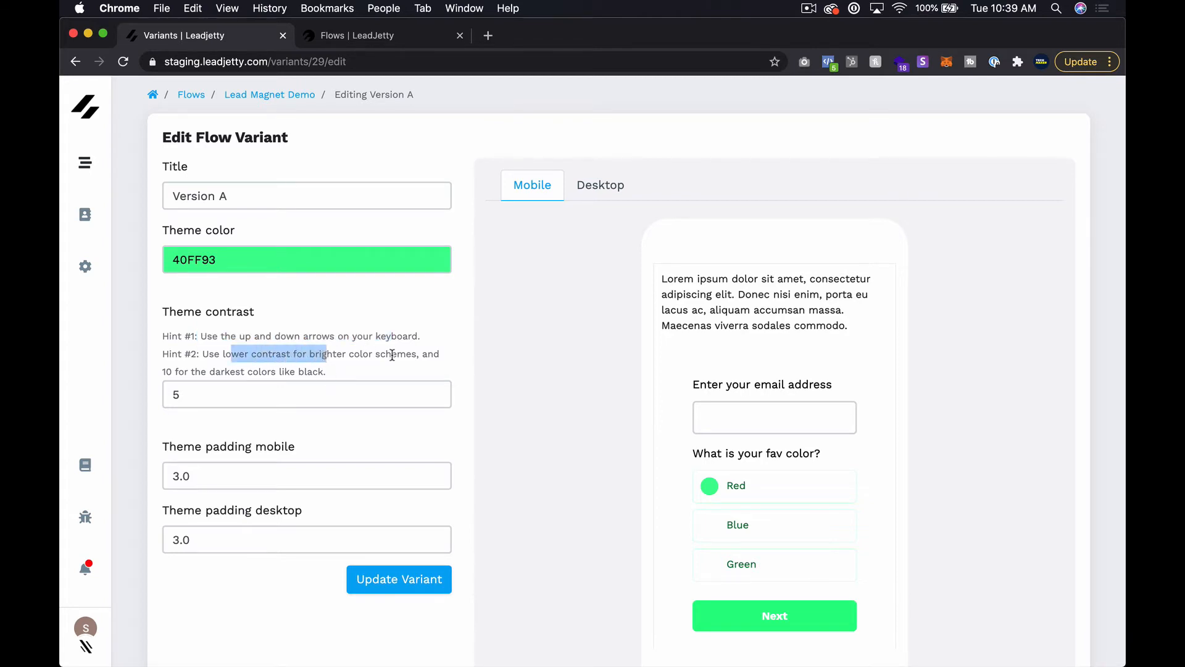
click(249, 387)
key(Down)
key(Down)
key(Down)
key(Down)
key(Down)
key(Down)
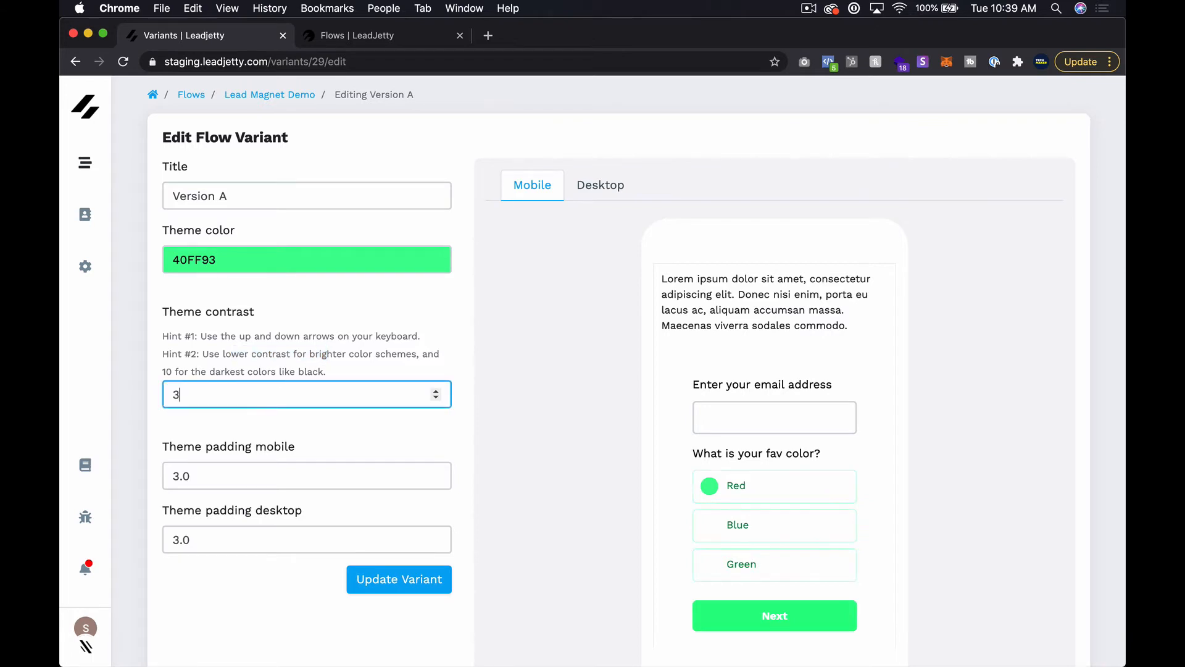
key(Down)
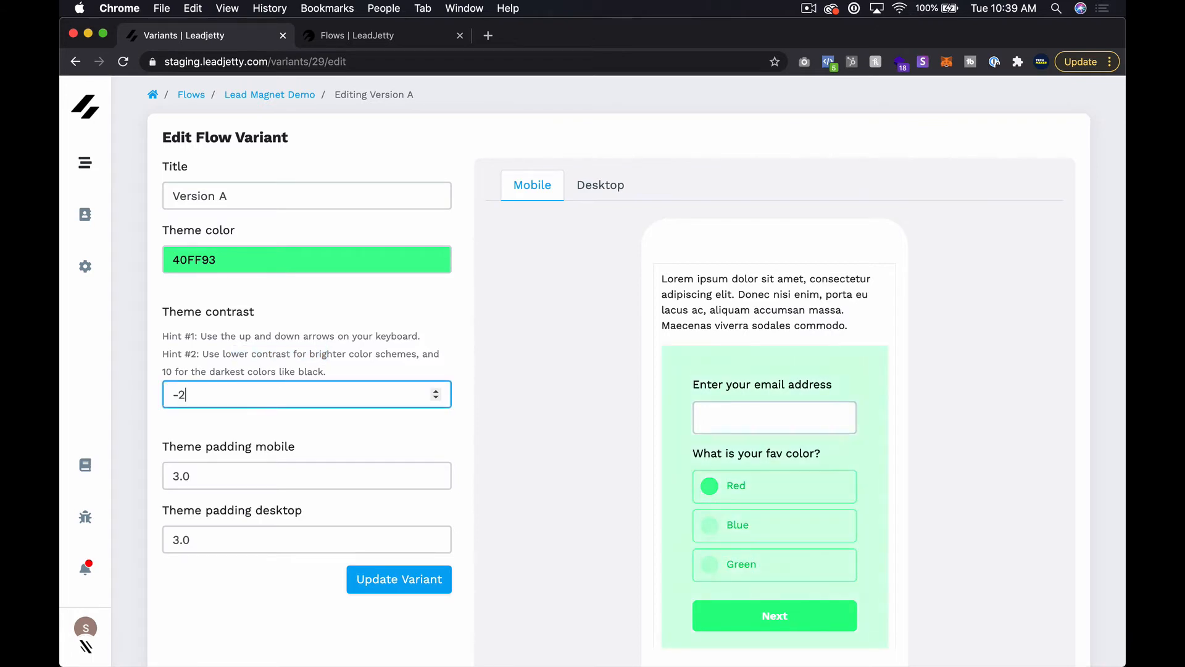
key(Up)
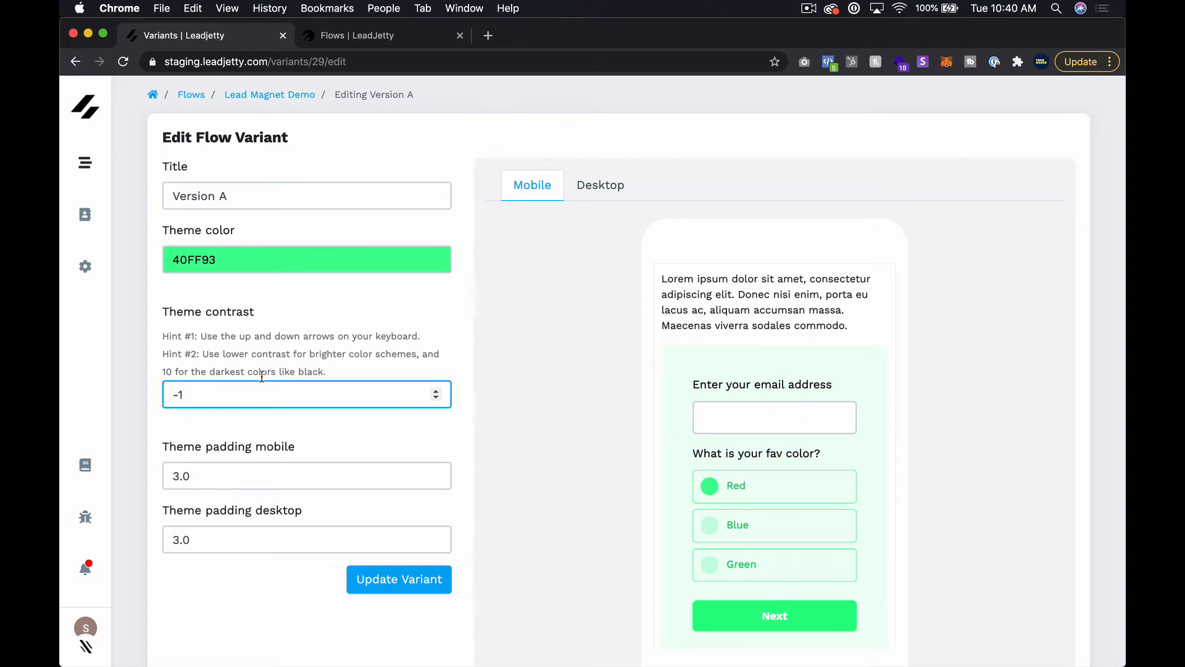
Darken the theme color to green 37DB7E and set the theme contrast to 0, selecting the Red option in the mobile preview
click(291, 261)
click(328, 301)
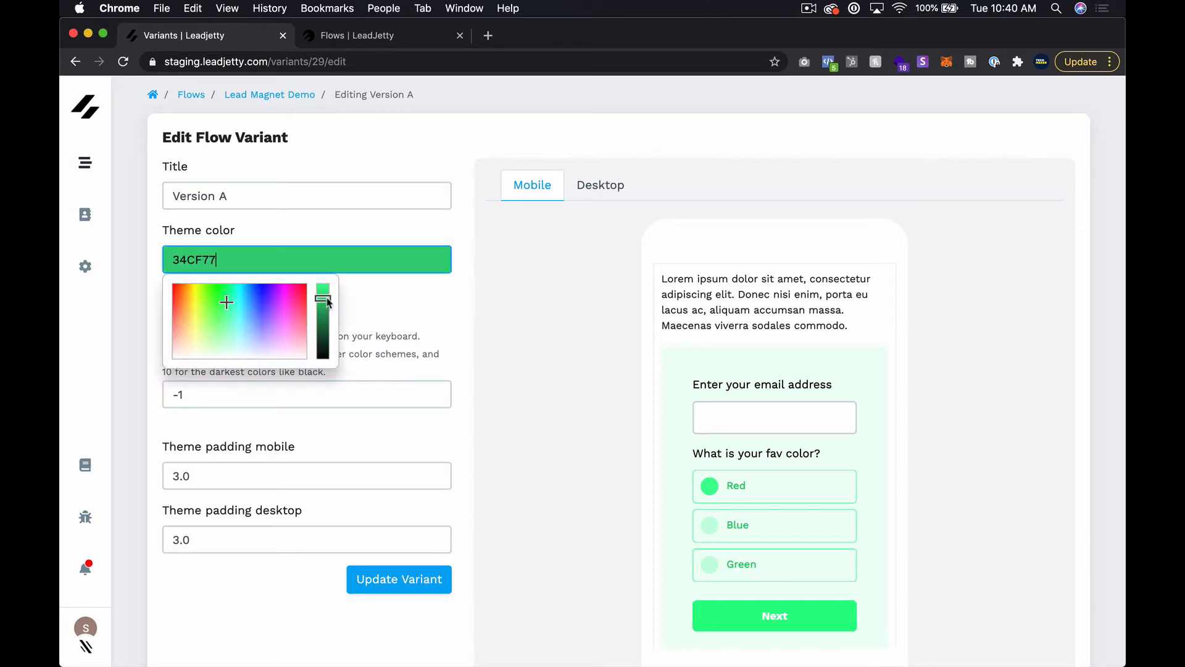
drag(328, 302, 327, 298)
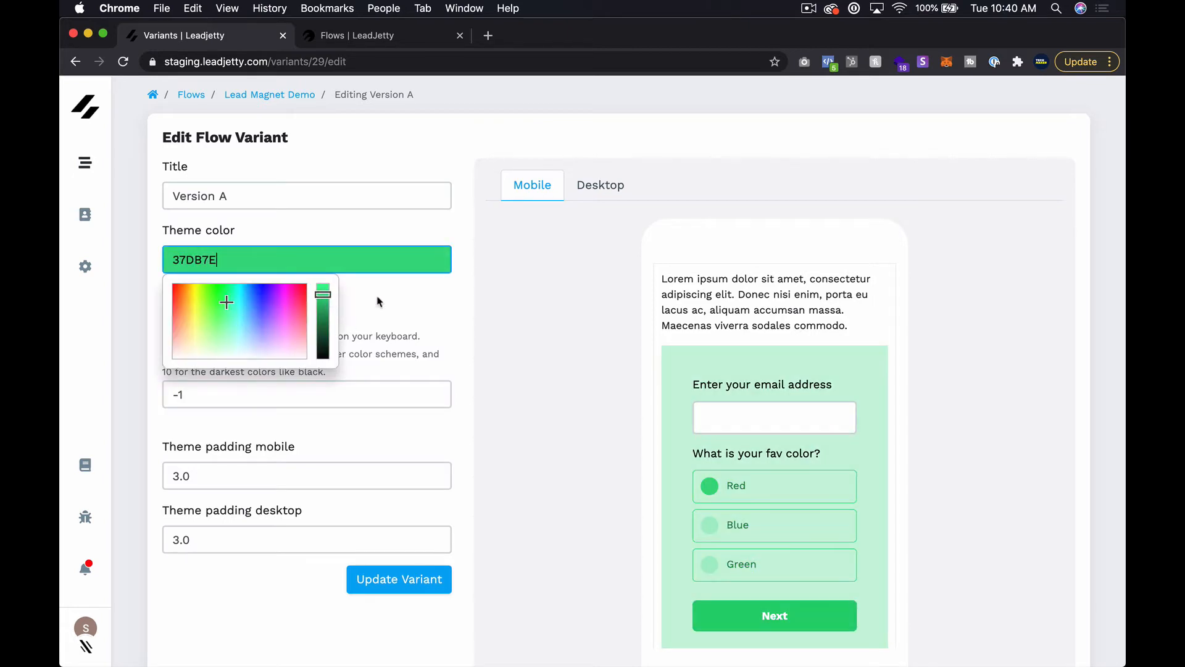
click(399, 303)
click(214, 395)
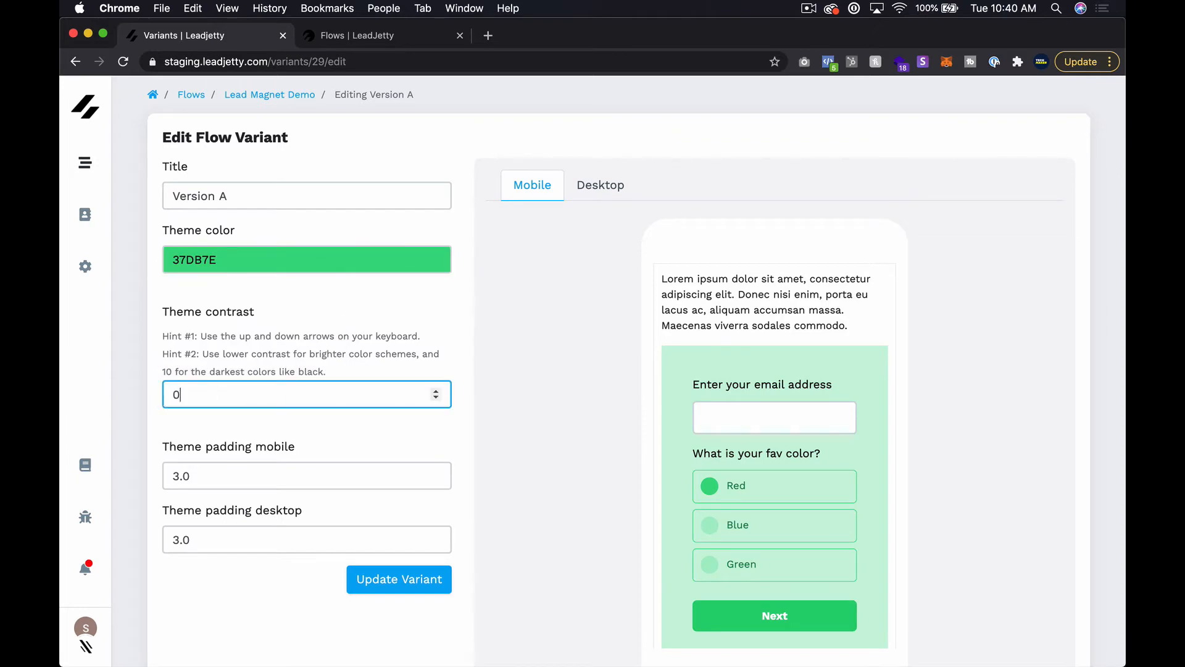
click(719, 494)
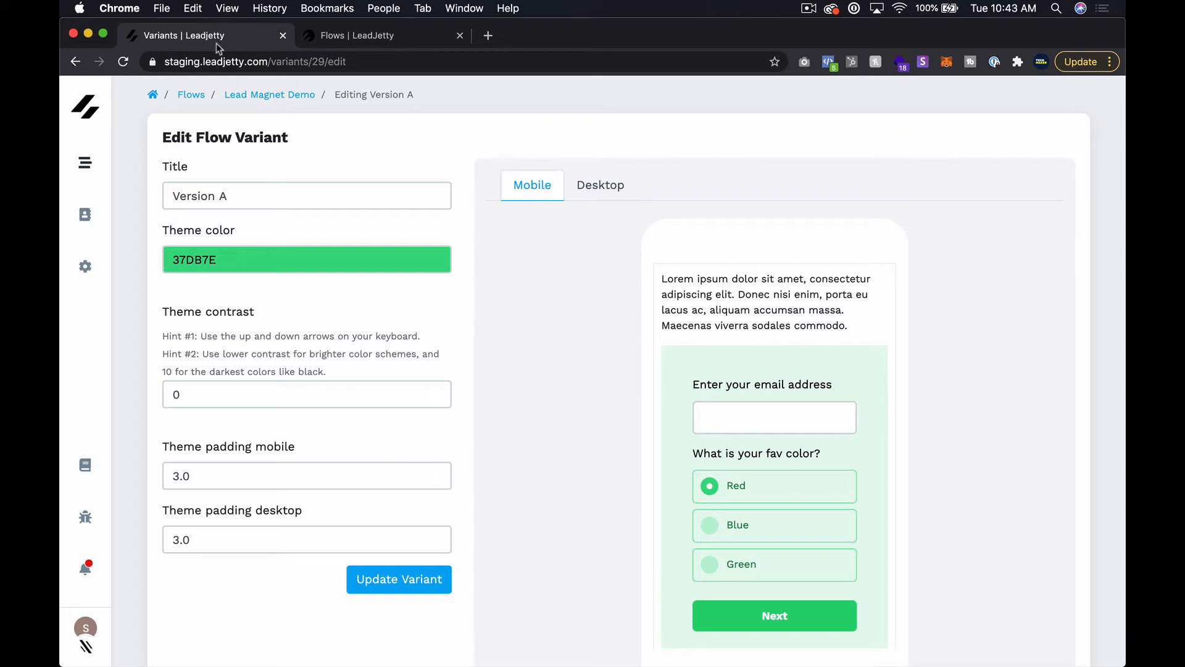
Set the theme color to the dark blue 21859E, checking the form in the blog post preview before and after the change
click(378, 40)
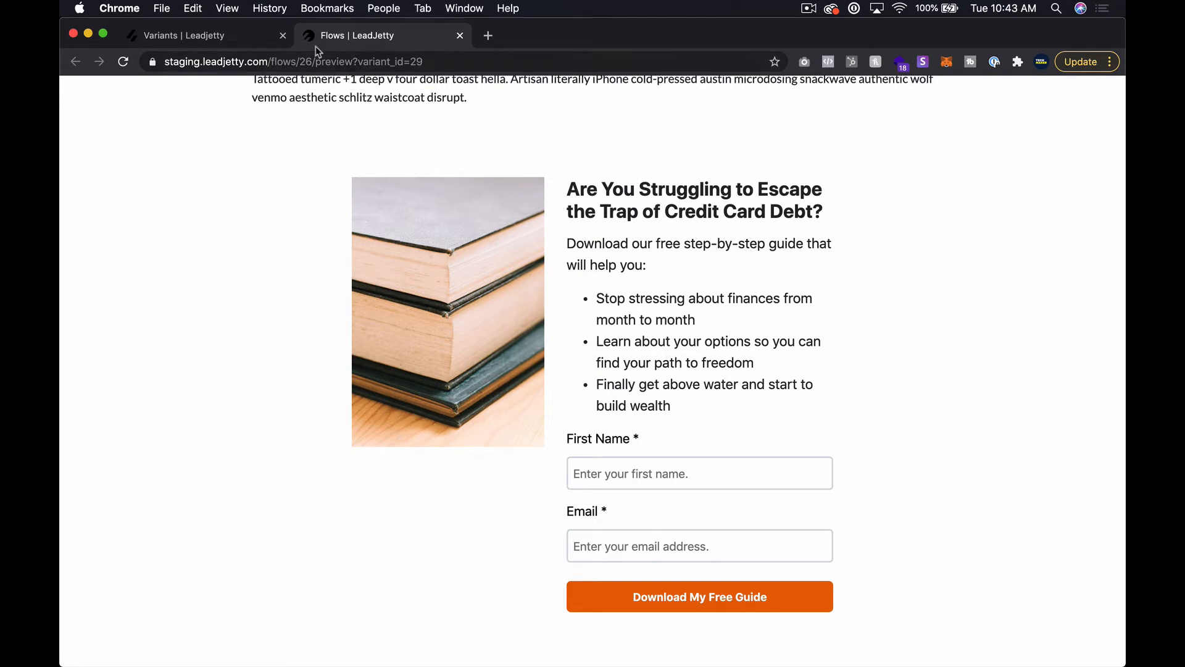
click(237, 43)
click(325, 258)
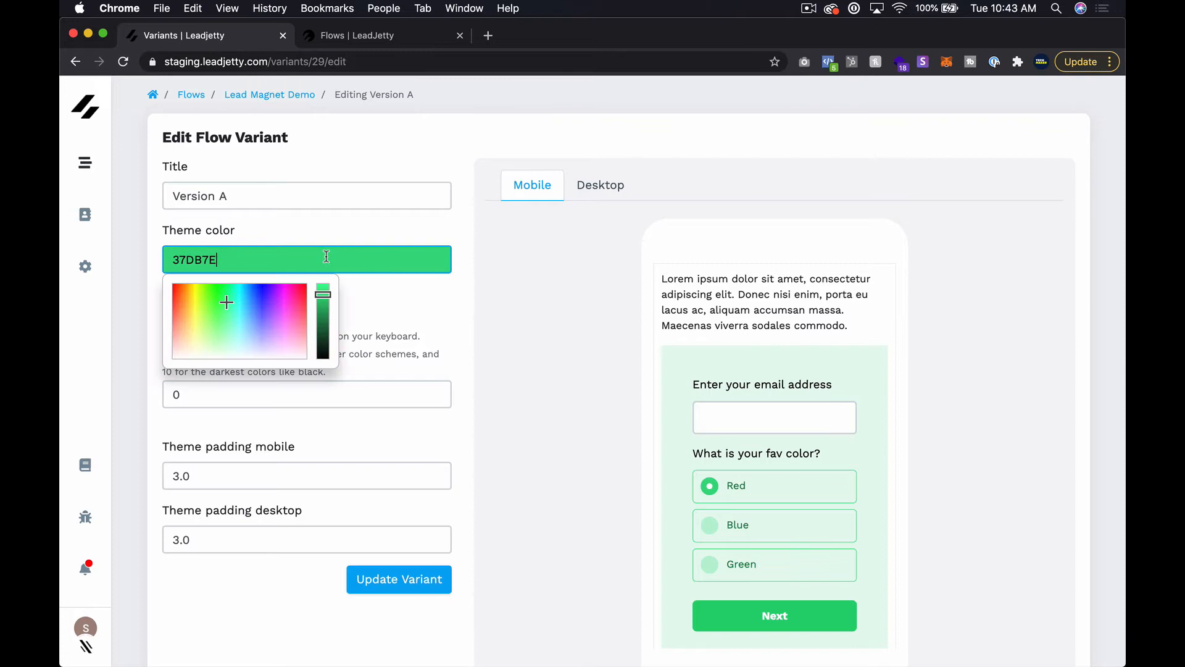
click(236, 299)
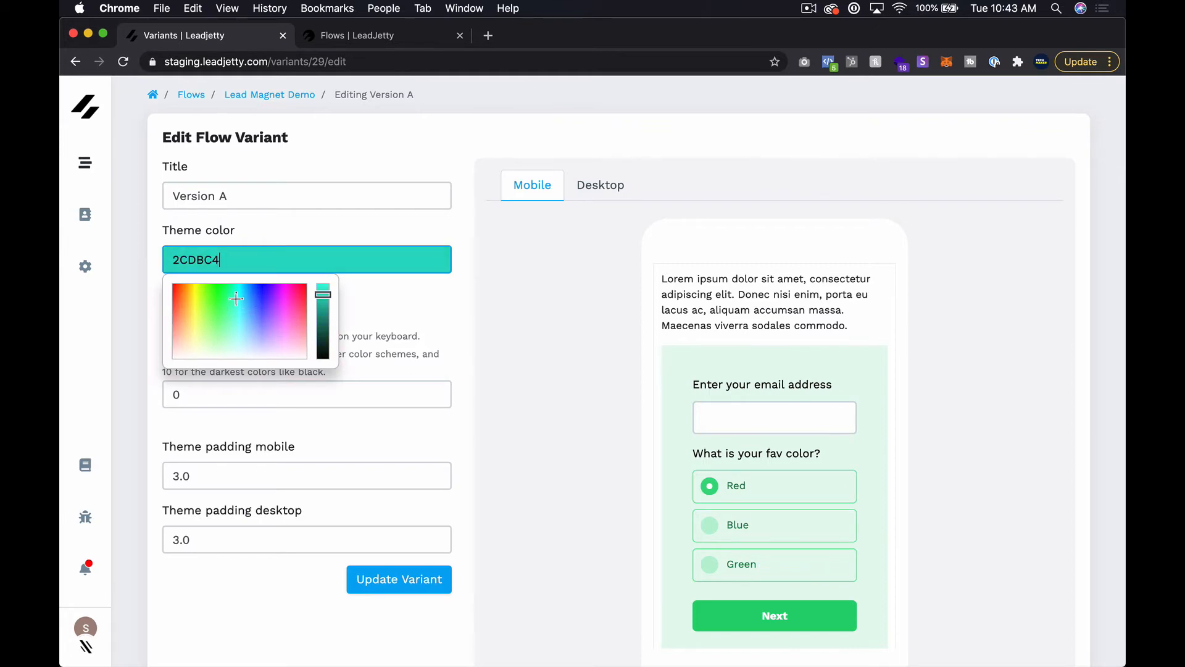
drag(238, 299, 244, 299)
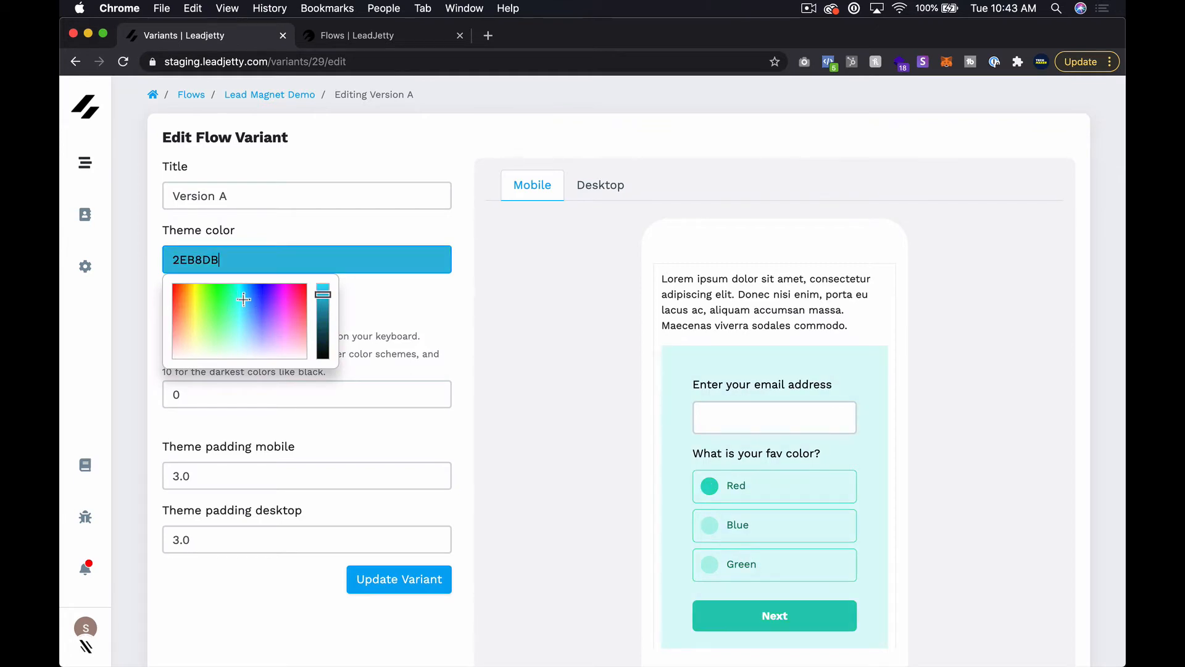
click(327, 314)
click(390, 35)
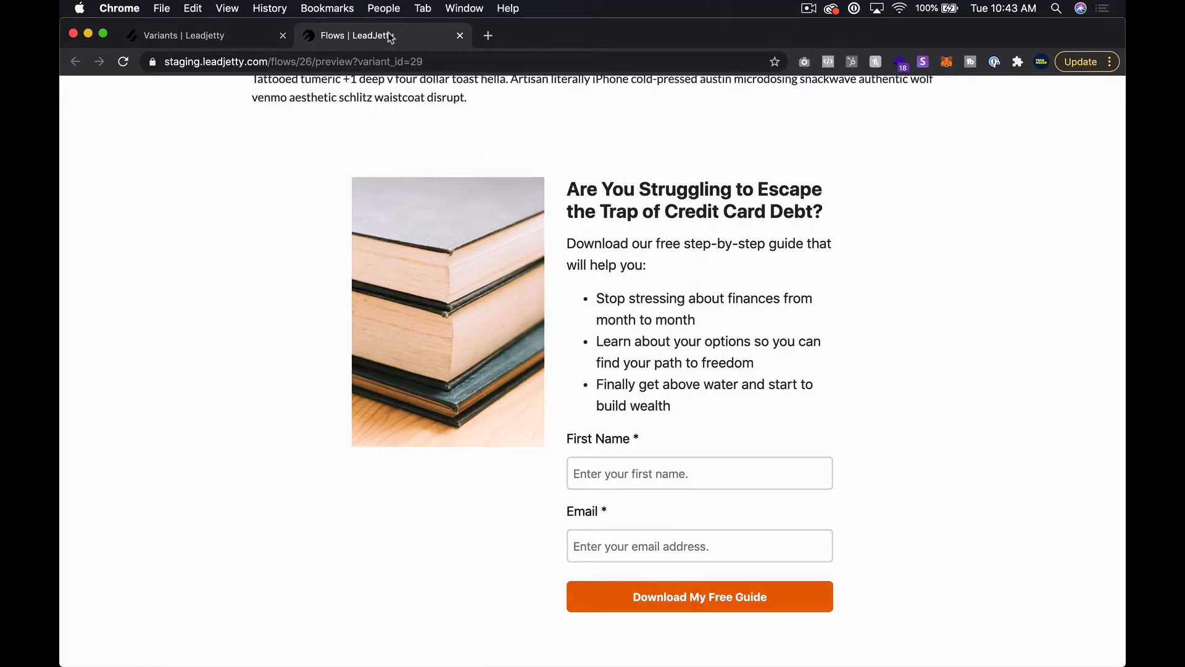
click(247, 39)
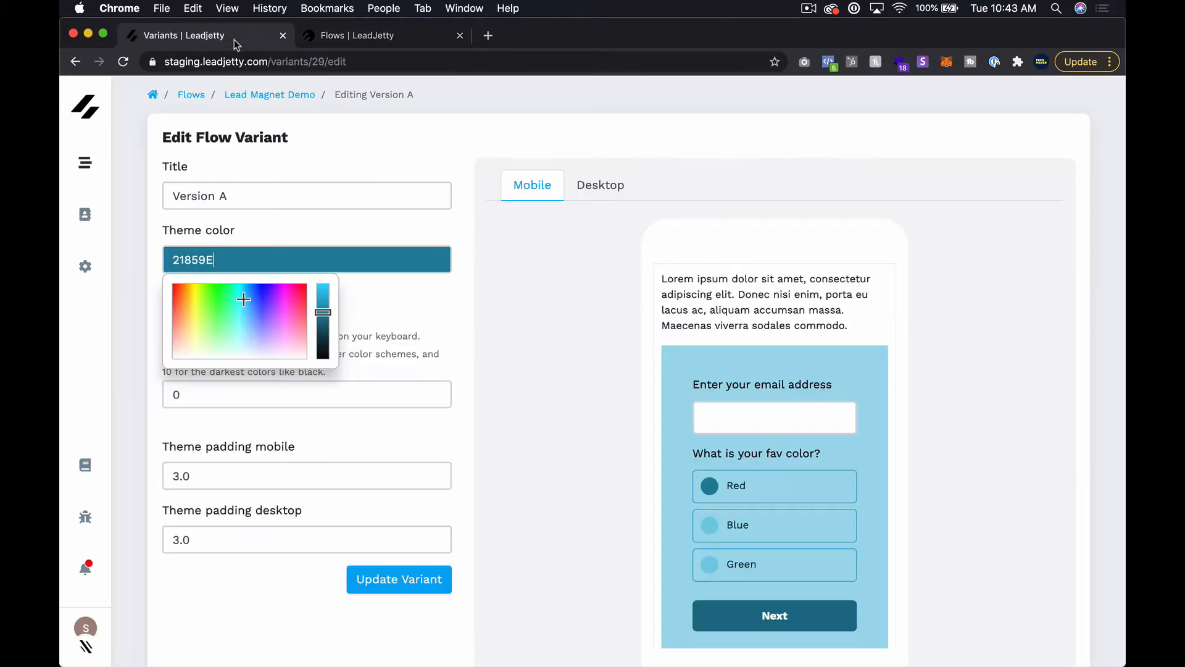
Shift the theme color to teal 3F989E, compare it with the blog post preview, and darken it to 31767A
click(241, 313)
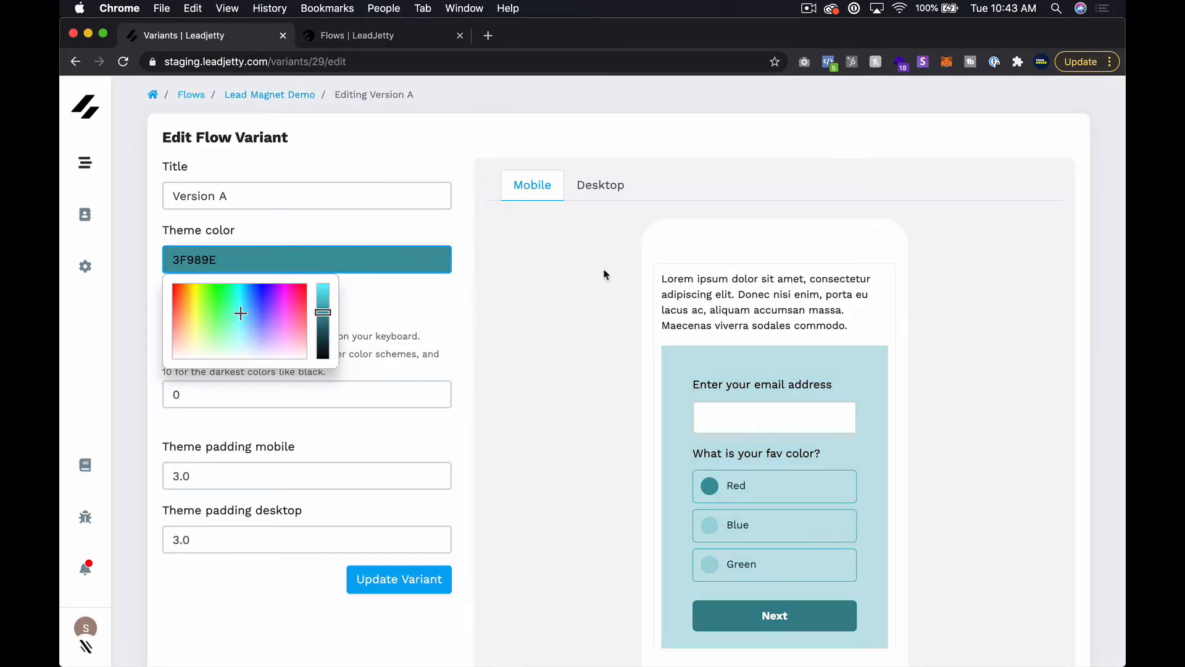
click(384, 36)
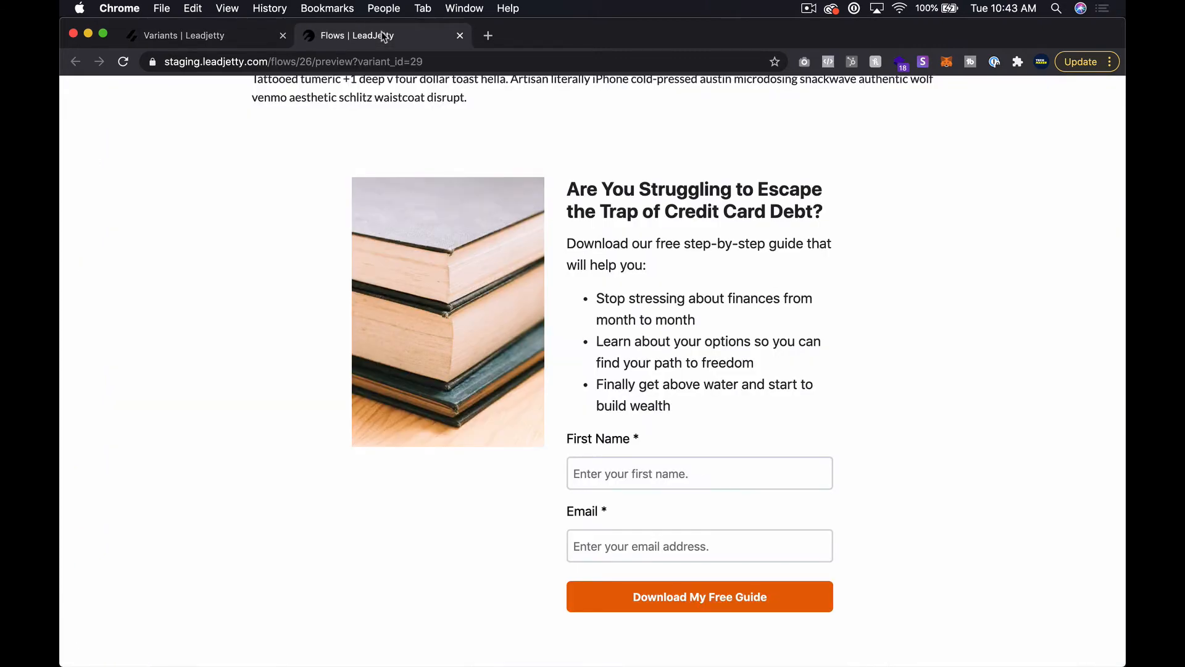
click(231, 42)
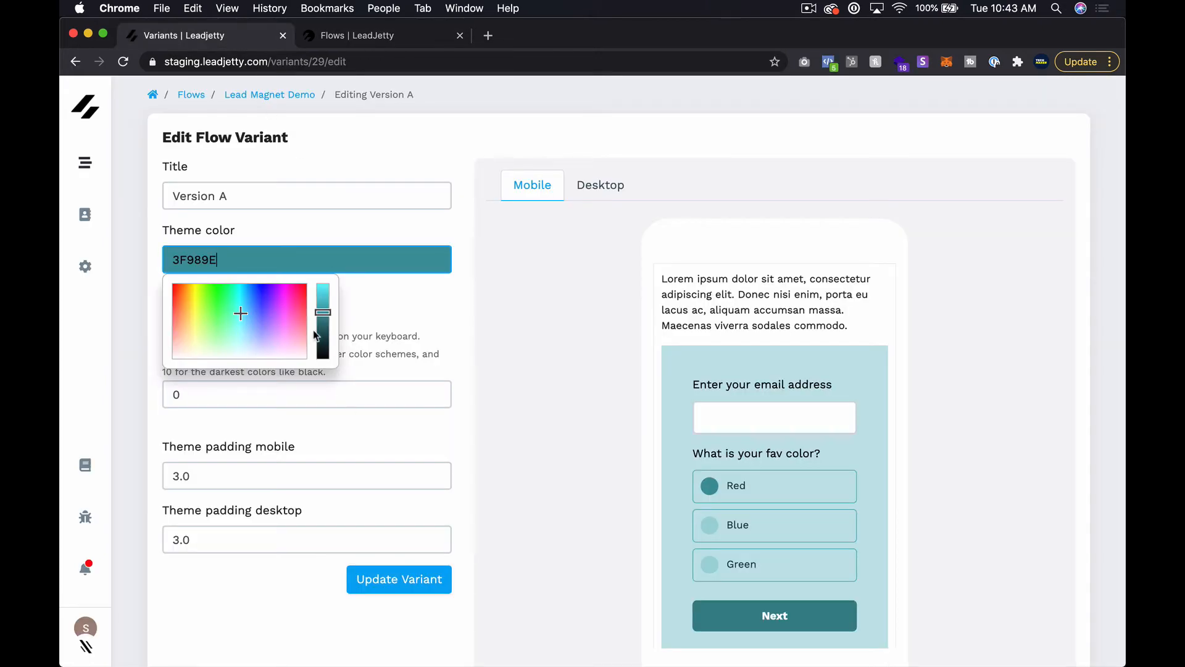
drag(323, 317, 327, 327)
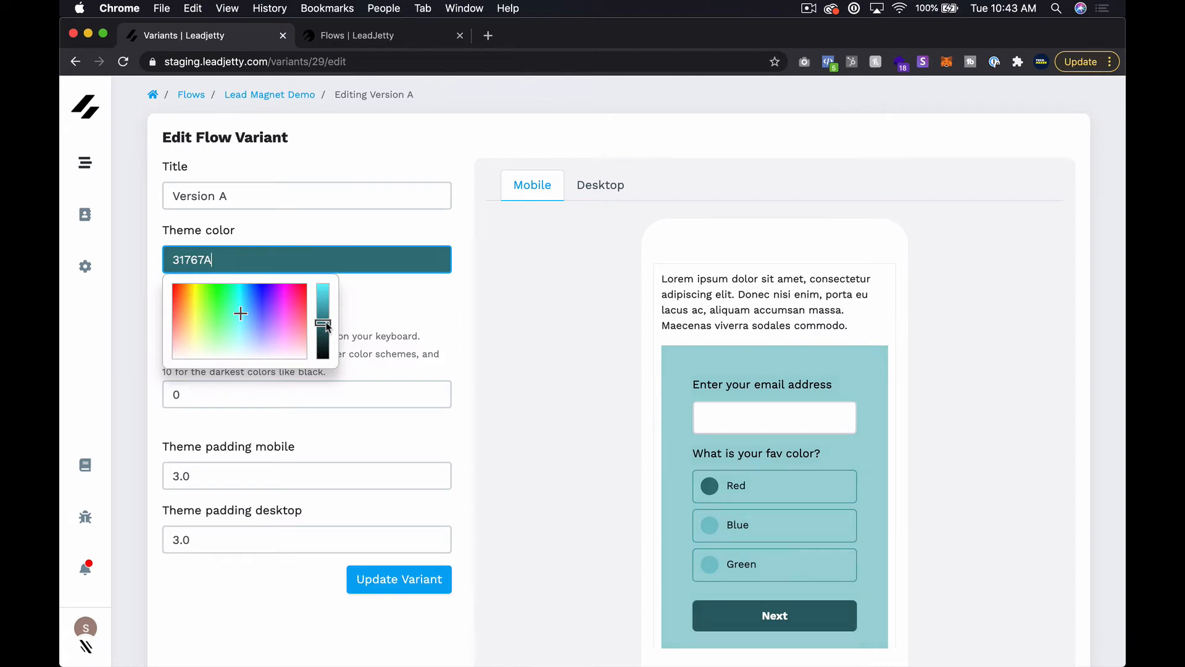
Raise the theme contrast to 3 and save the variant
click(367, 393)
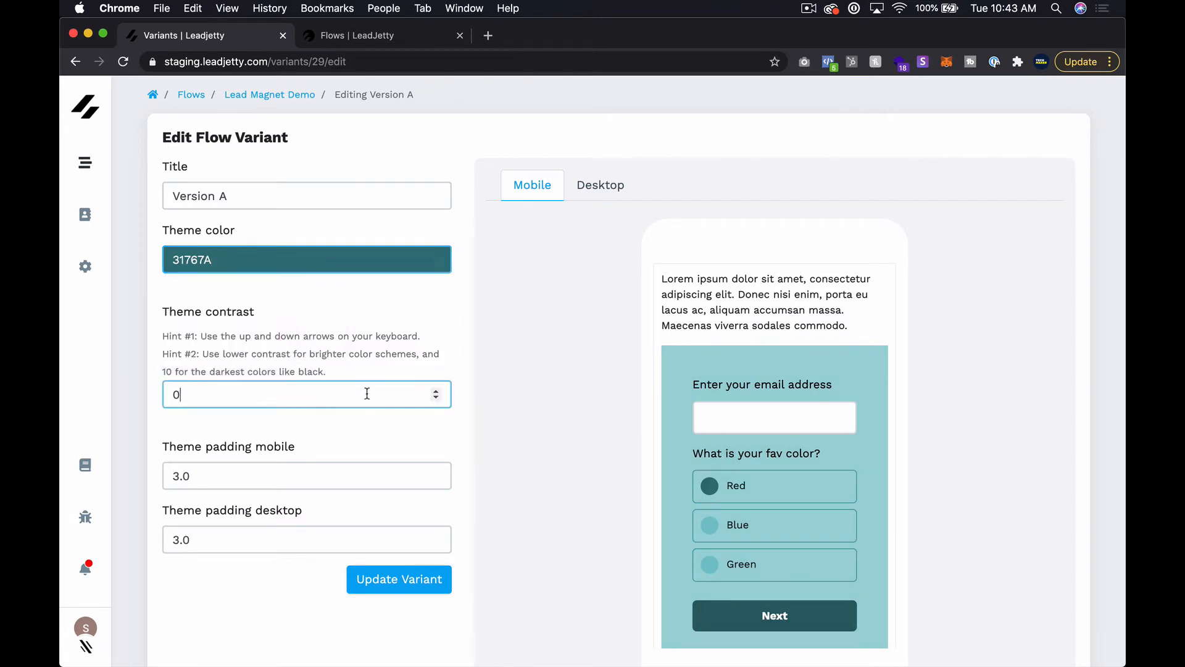
key(Up)
key(Up)
key(Up)
key(Up)
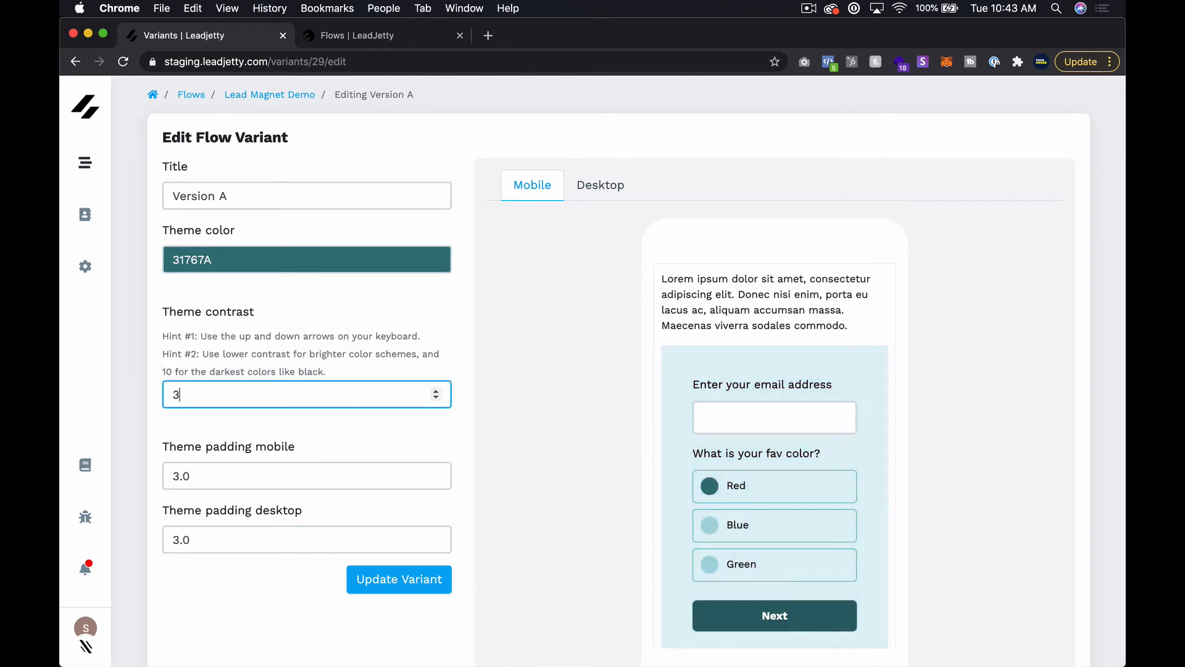
key(Down)
click(391, 587)
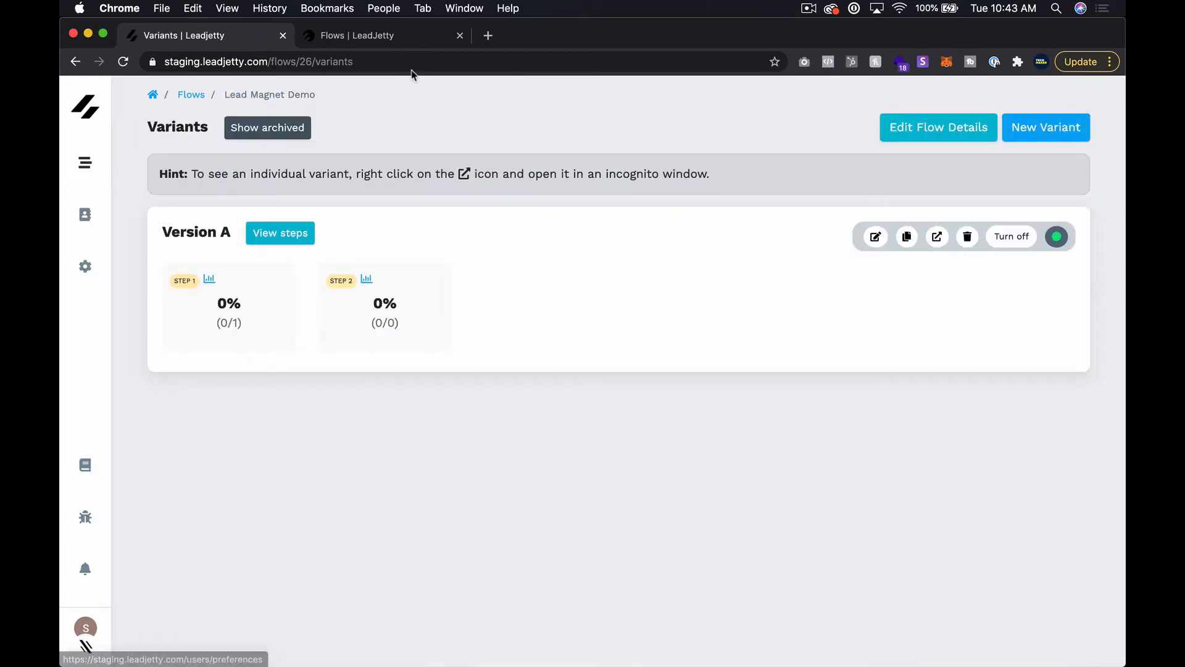
Reload the blog post preview and examine how the form's background and button colors fit the surrounding page
click(383, 41)
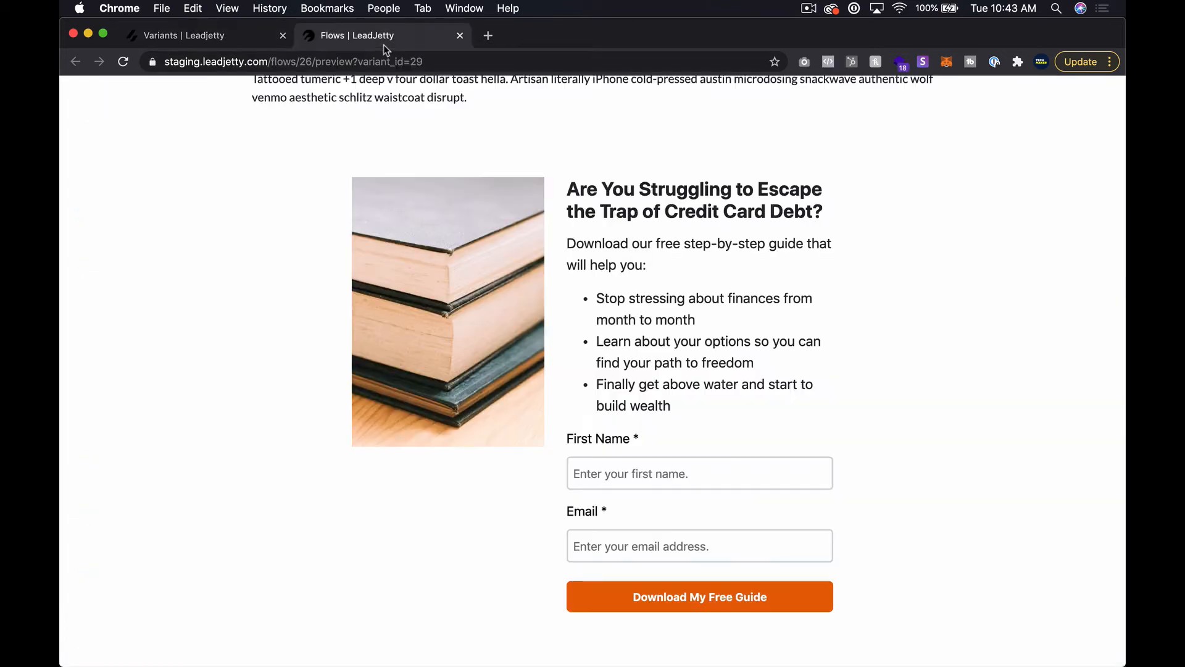
key(super+r)
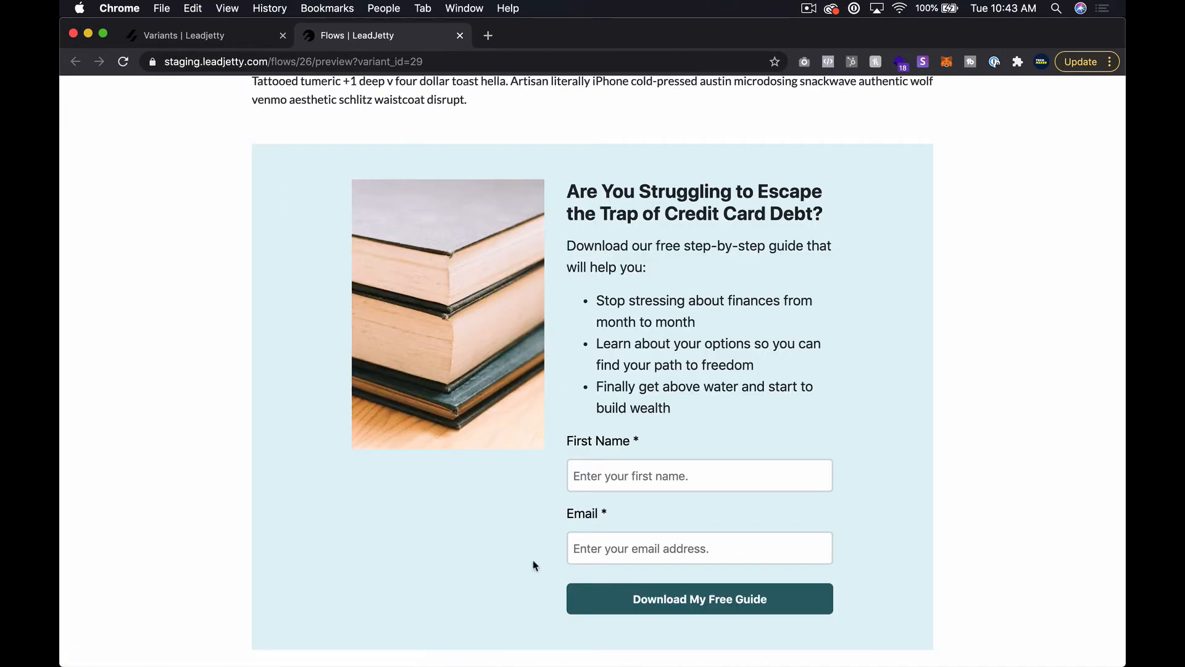
scroll(653, 214, up, 3)
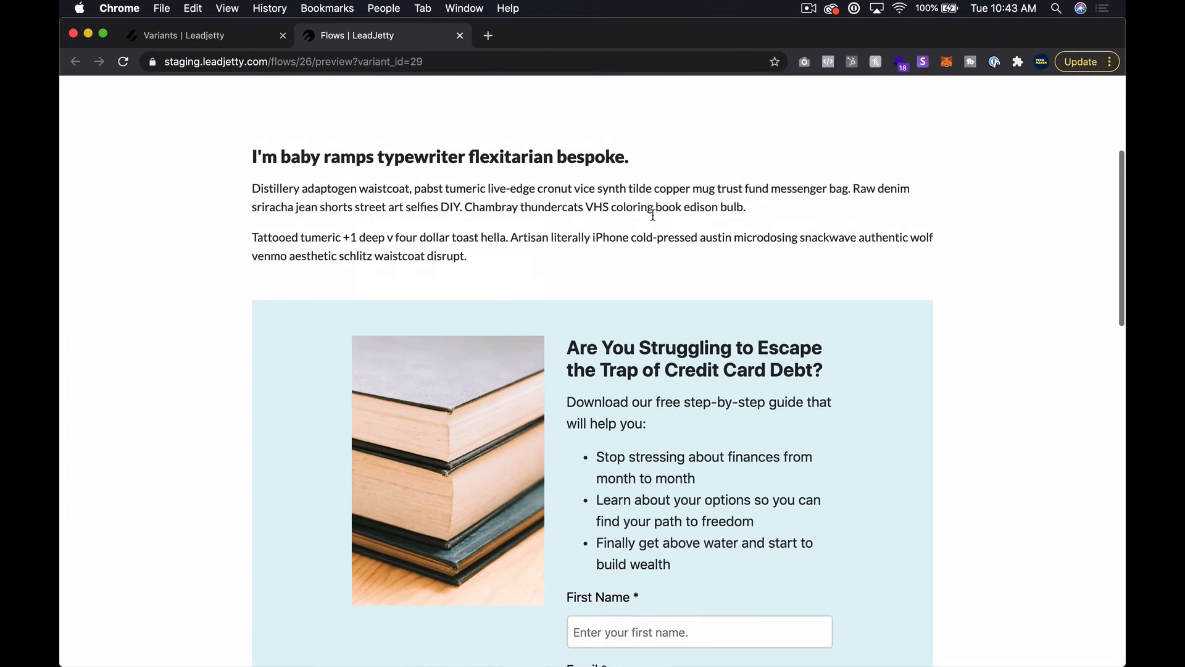
scroll(653, 214, down, 4)
scroll(430, 139, up, 3)
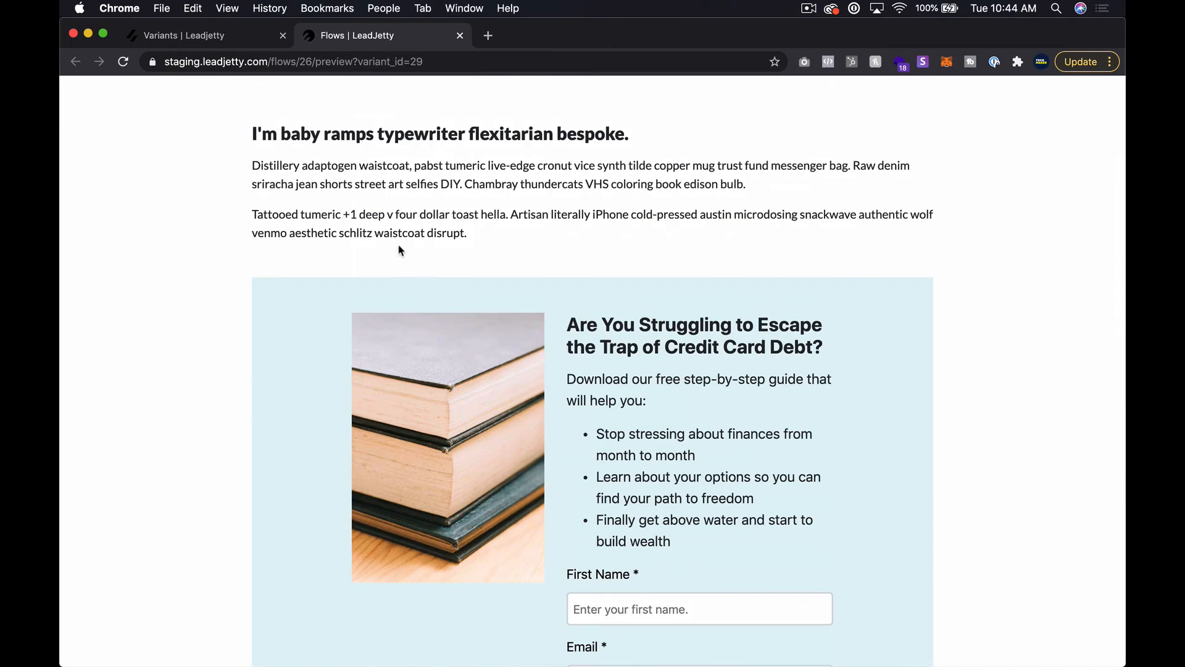
scroll(348, 236, down, 4)
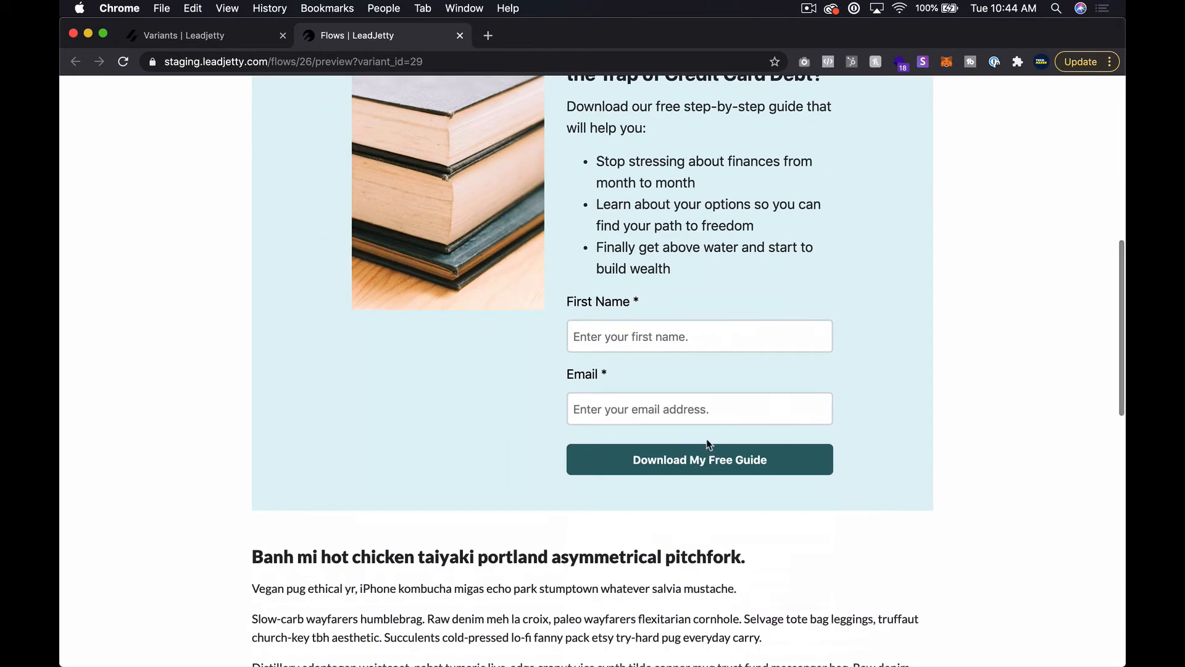
scroll(687, 174, up, 7)
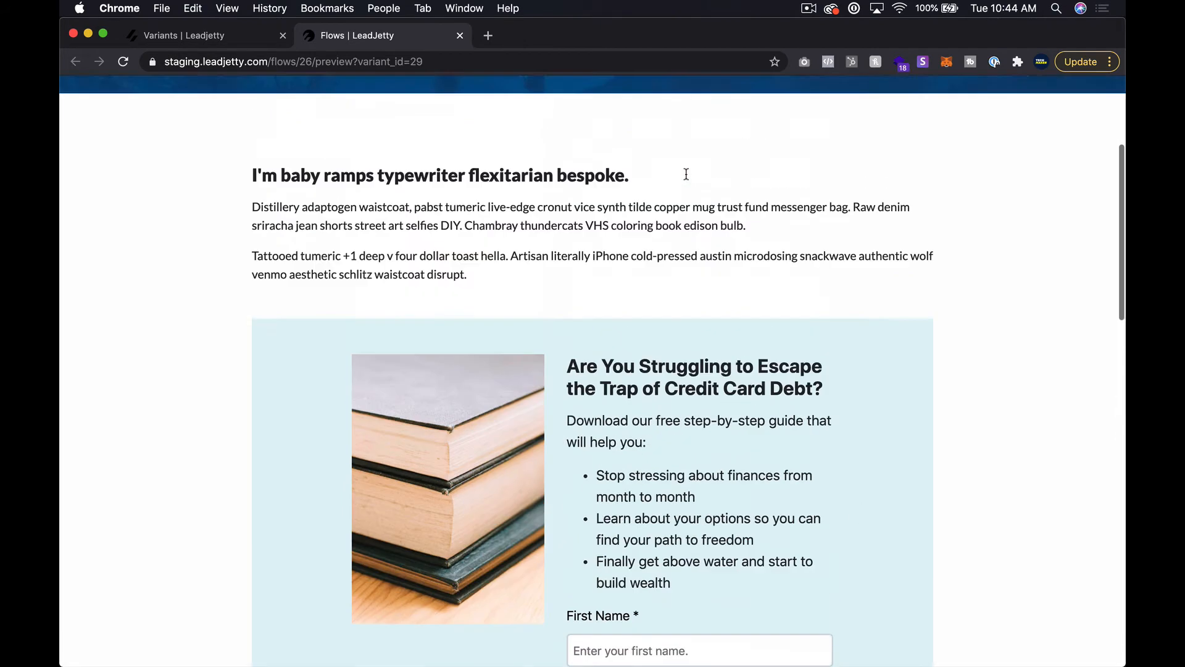
scroll(687, 174, down, 4)
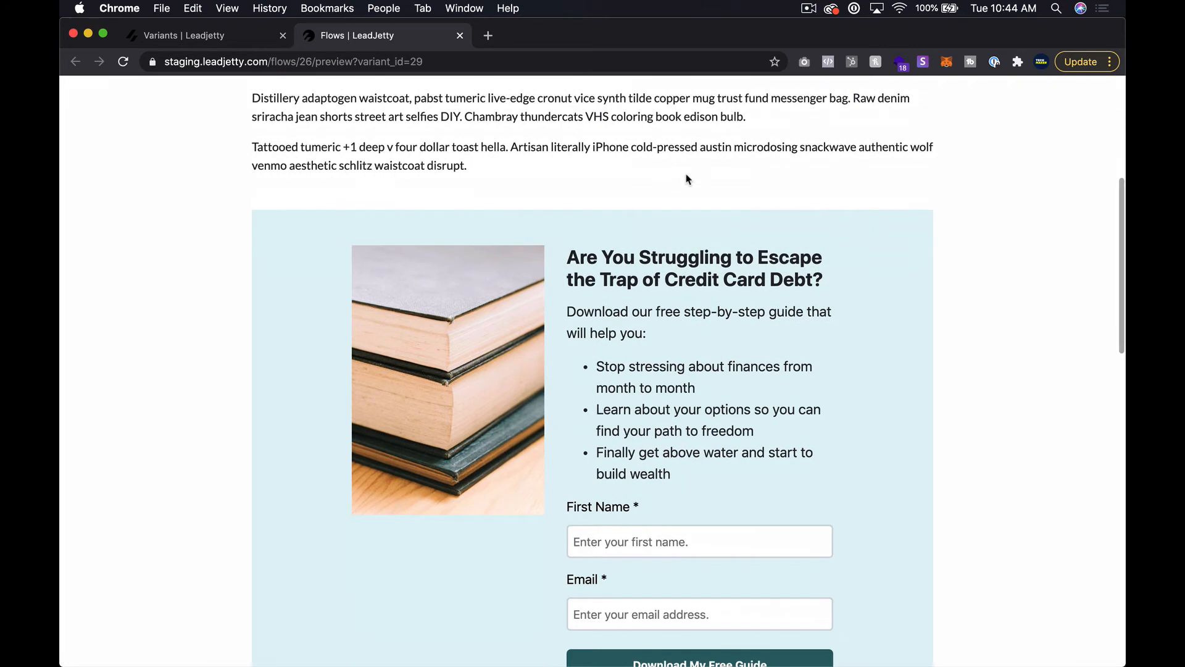
scroll(687, 179, down, 1)
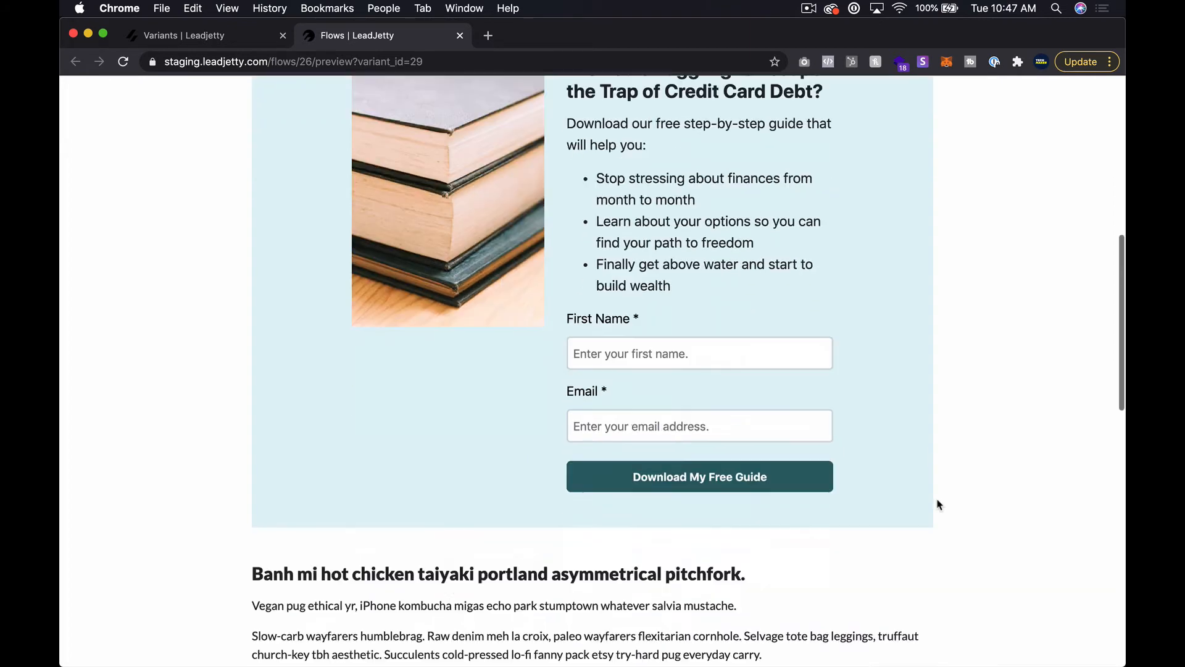
scroll(936, 503, down, 2)
scroll(937, 502, up, 2)
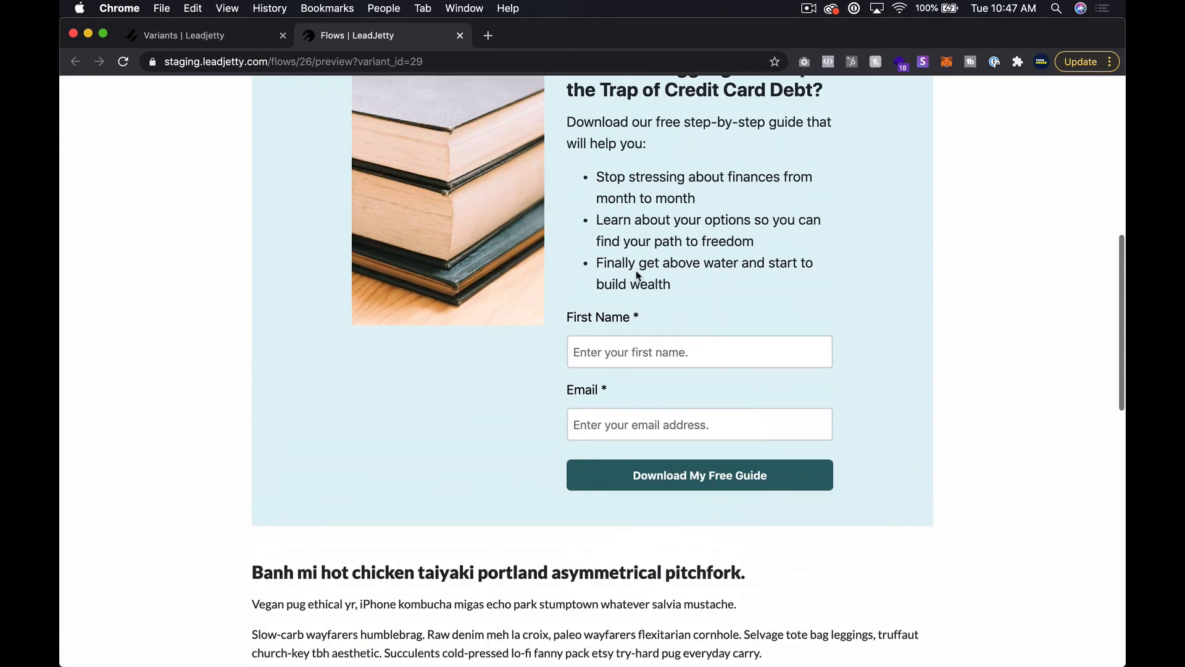
Reopen Version A for editing, set its theme contrast to 4, and save the variant
click(214, 29)
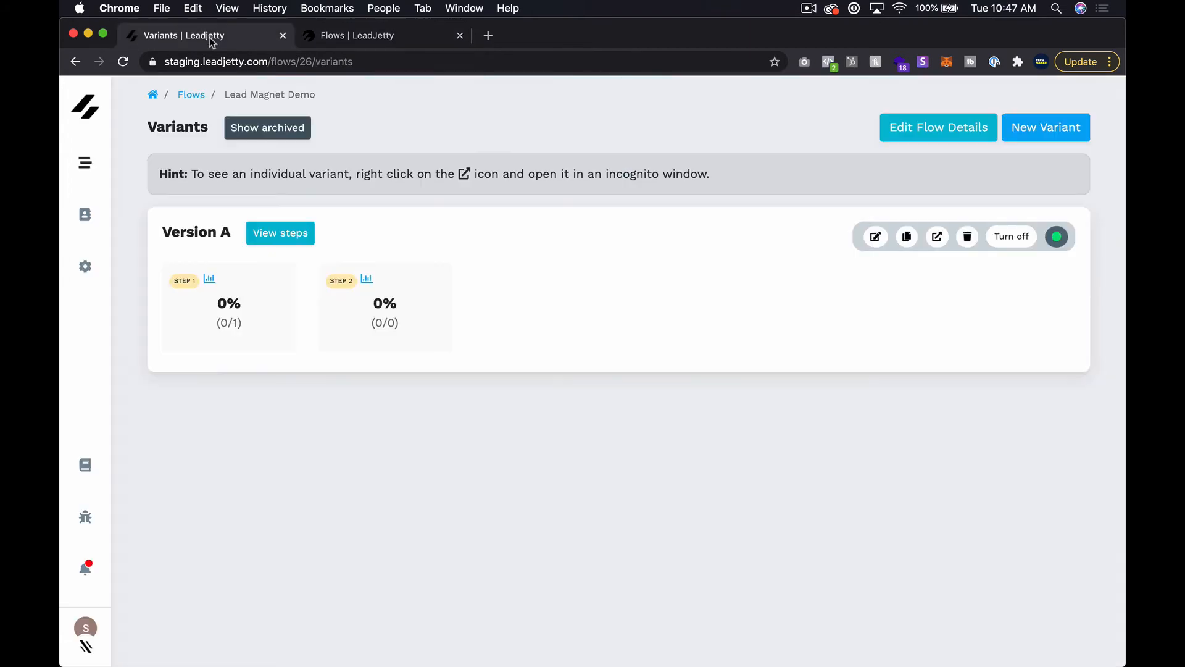
click(877, 236)
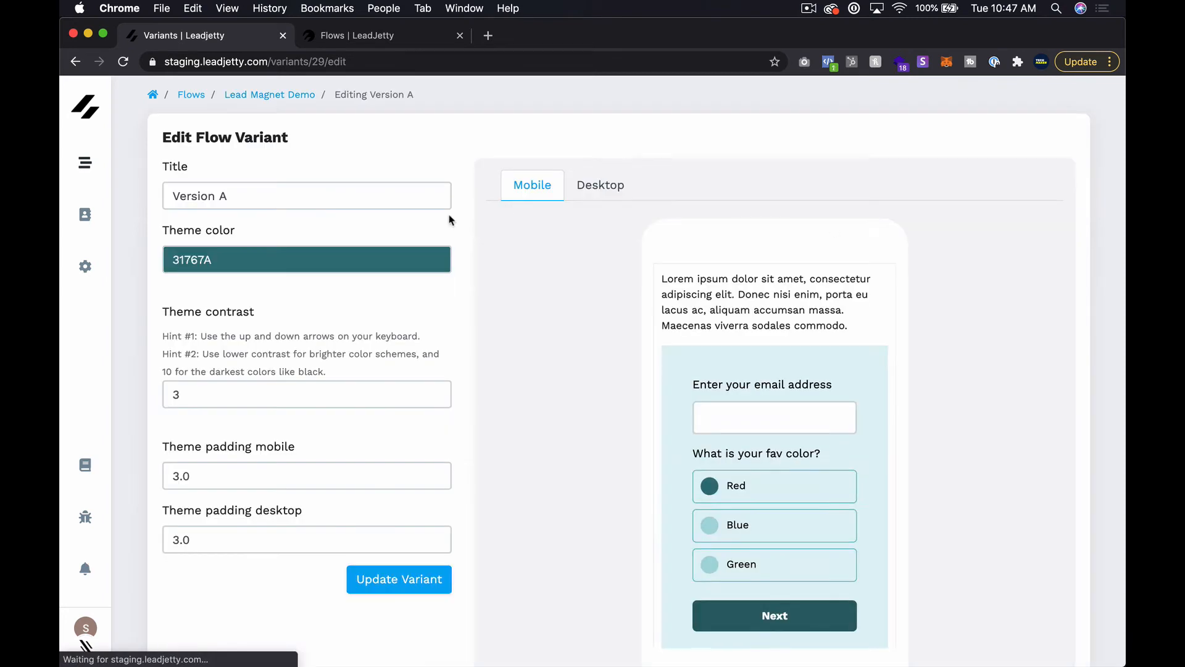
click(286, 399)
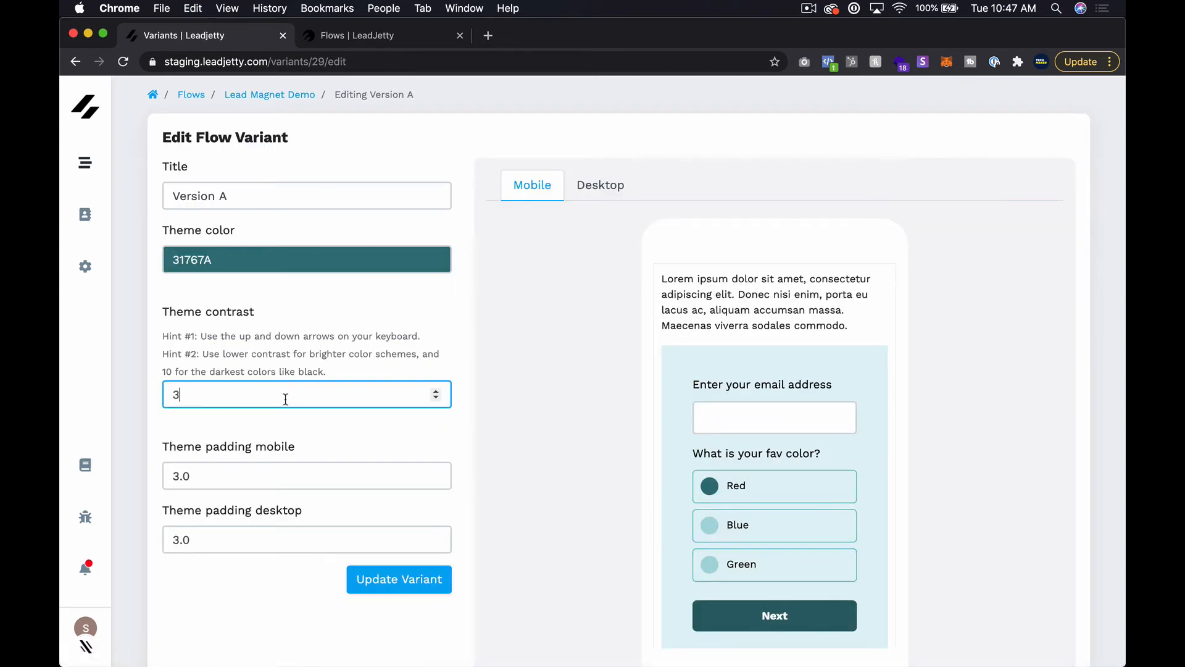
key(Up)
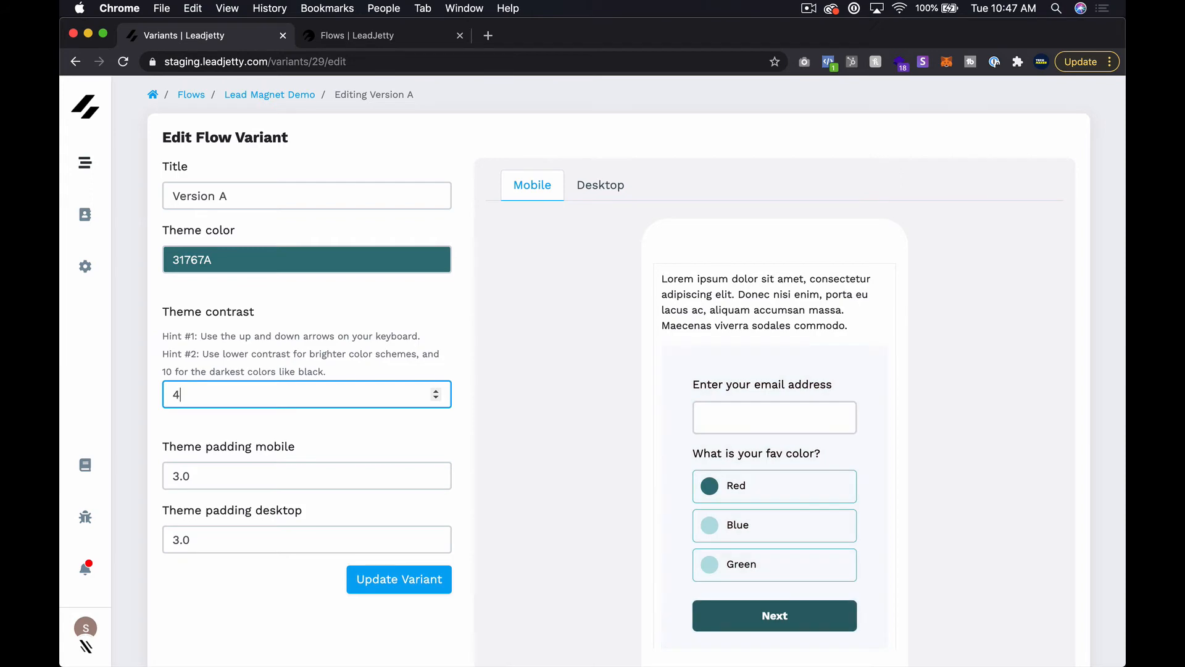
click(398, 579)
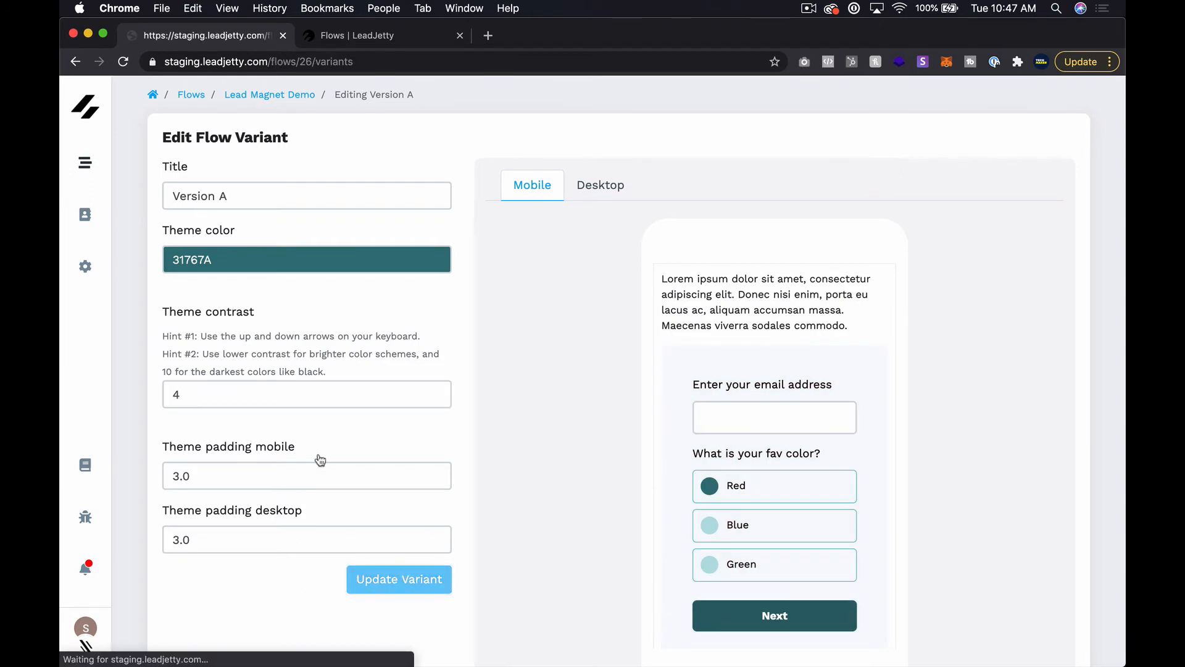
Reload the blog post preview and check the form's lighter background against the article text
click(389, 36)
key(super+r)
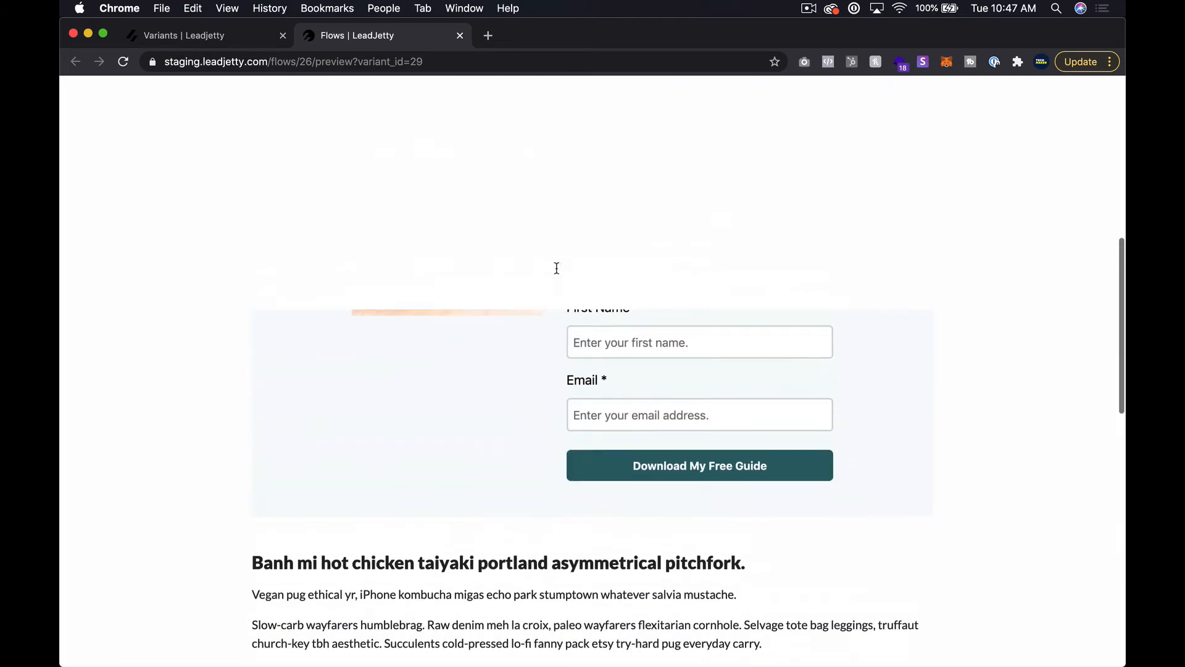
scroll(558, 273, down, 3)
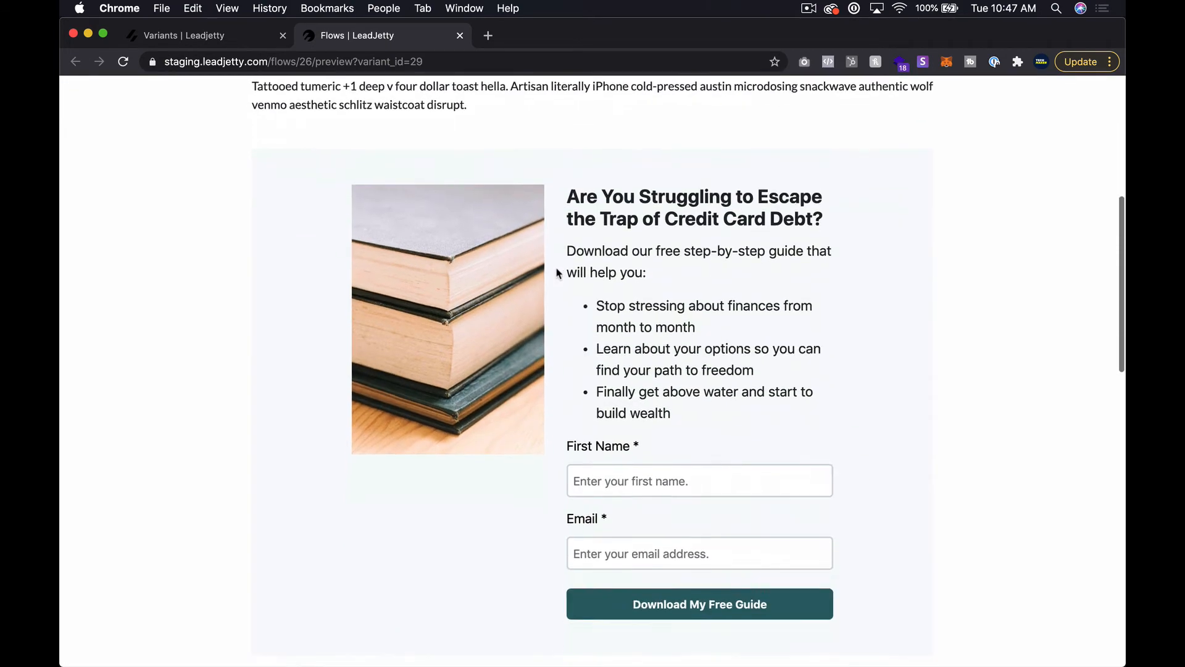
scroll(710, 371, up, 5)
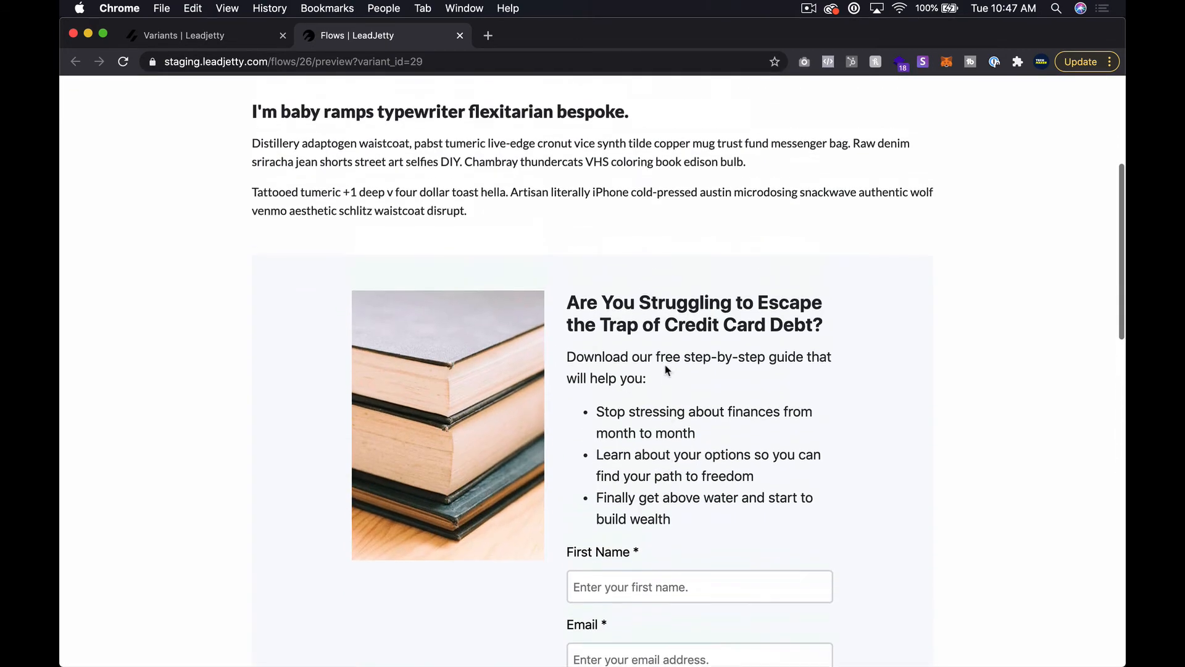
scroll(735, 364, down, 4)
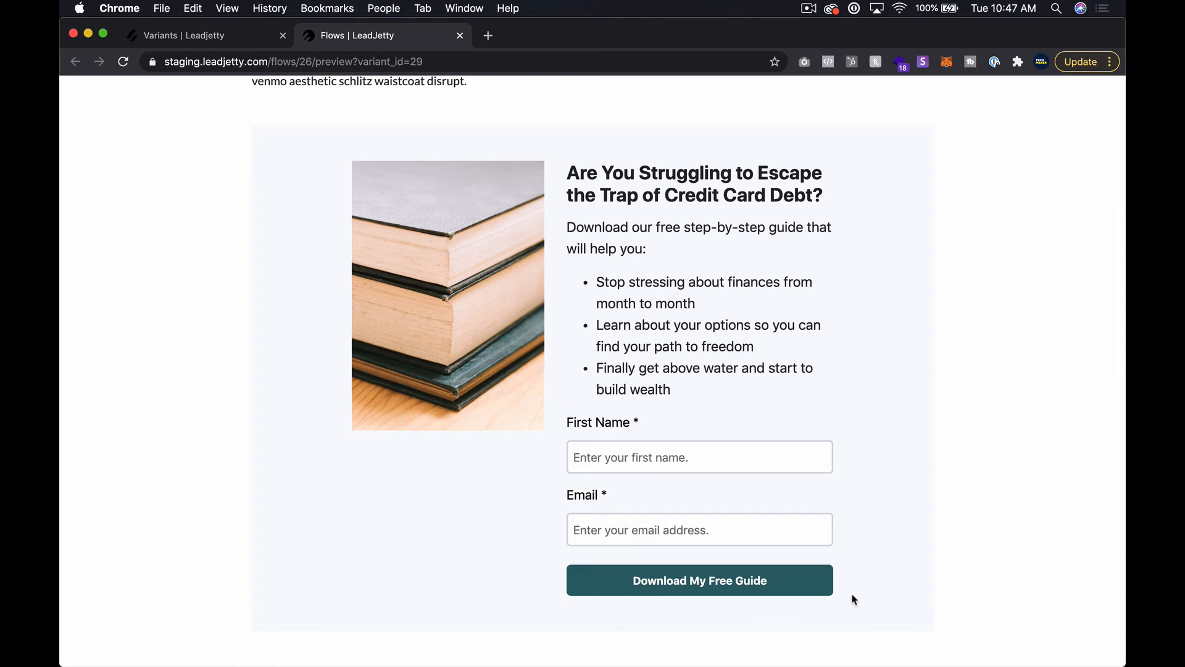
Open the developer tools' responsive view of the blog post and examine the form's padding at mobile width
key(super+alt+i)
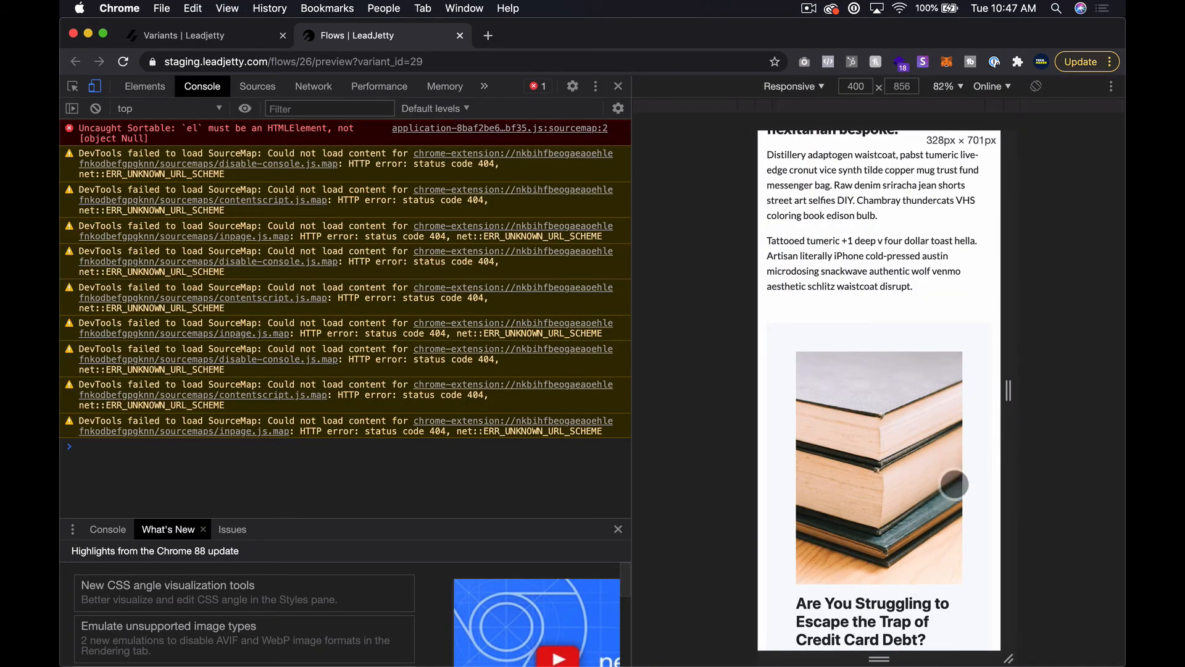
scroll(934, 461, down, 3)
scroll(934, 461, down, 3)
scroll(931, 463, down, 1)
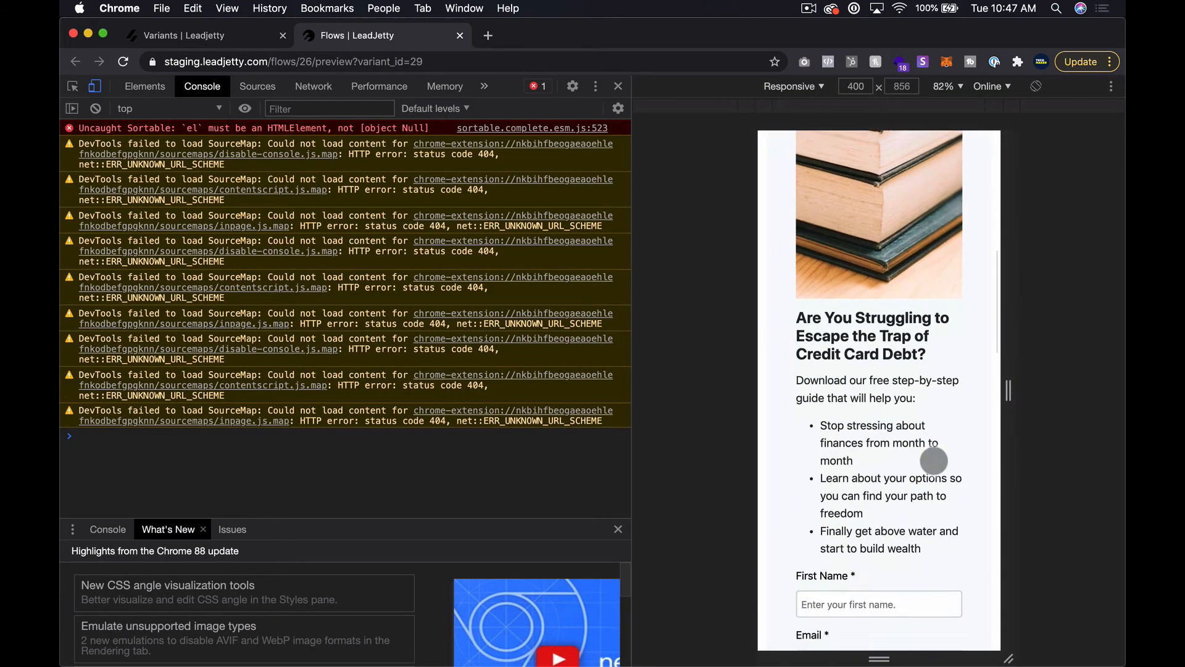
scroll(871, 285, down, 4)
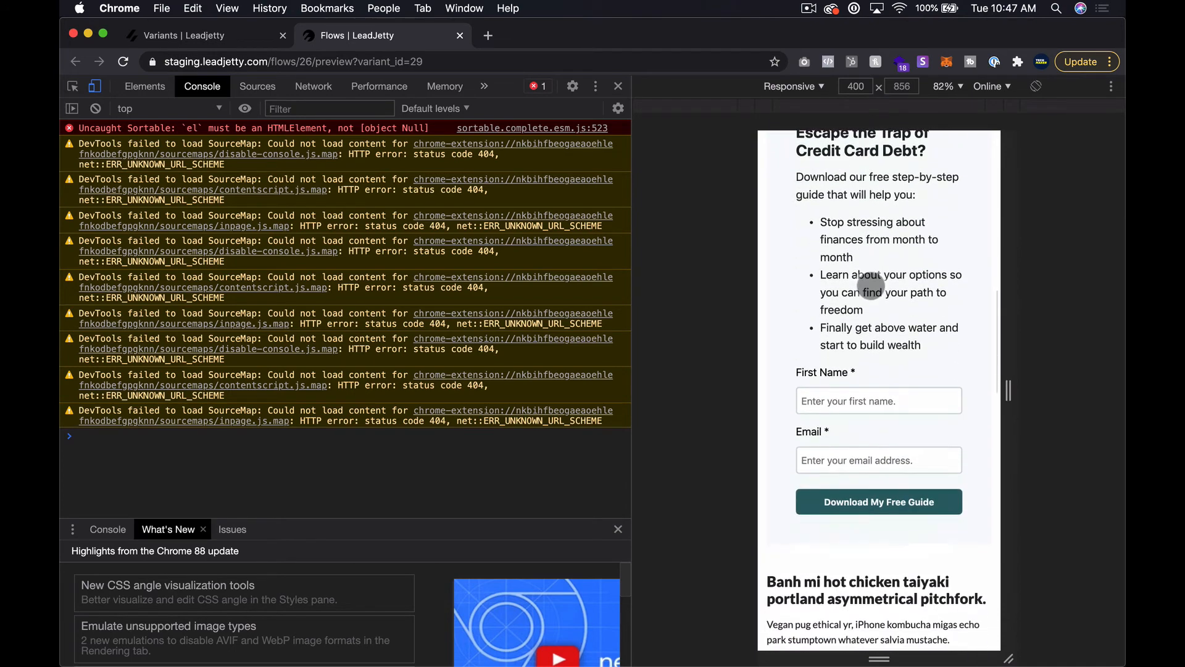
scroll(879, 410, up, 6)
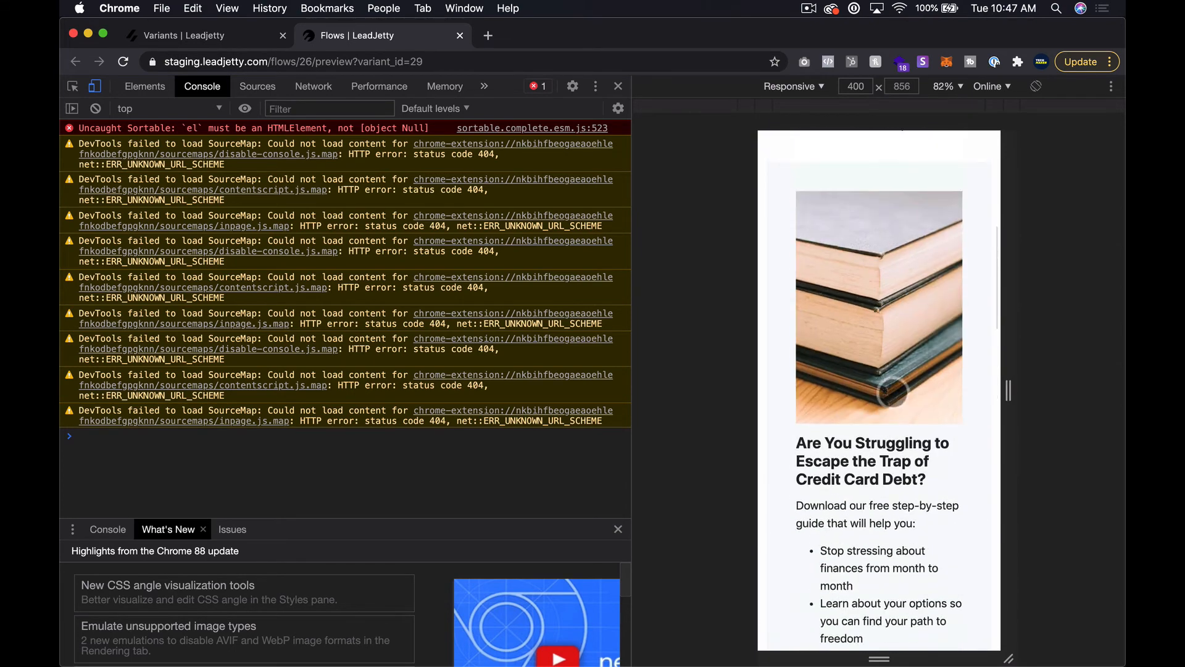
Reopen Version A for editing and compare the mobile padding in its form preview with the blog post's mobile view
click(233, 36)
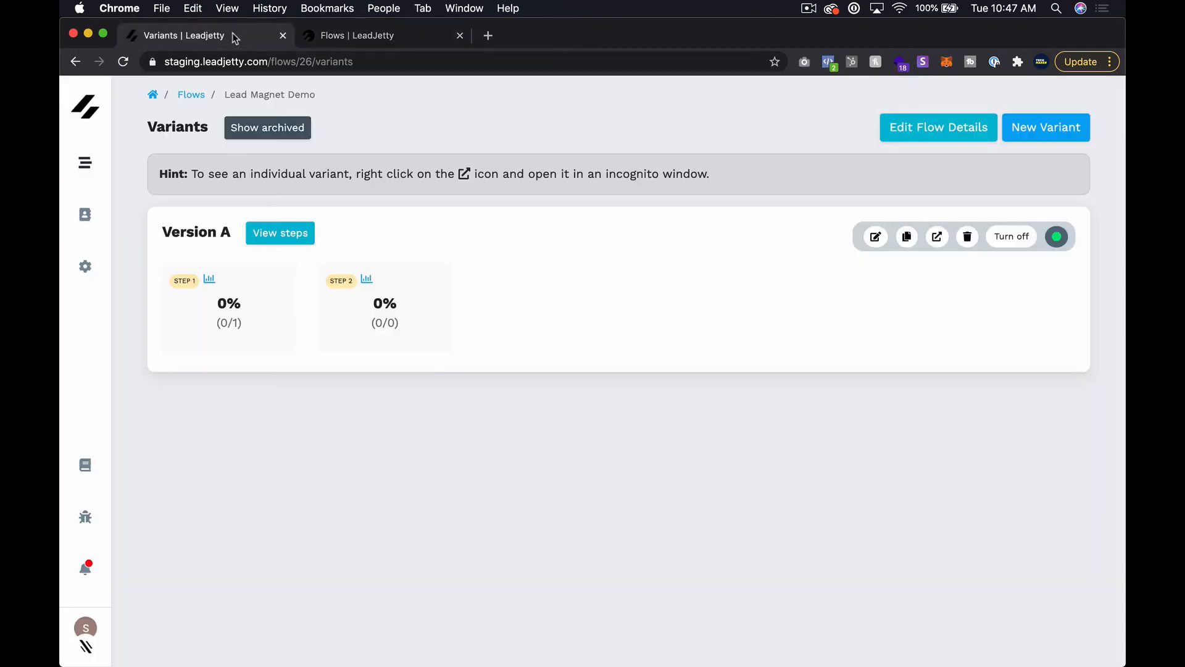
click(876, 236)
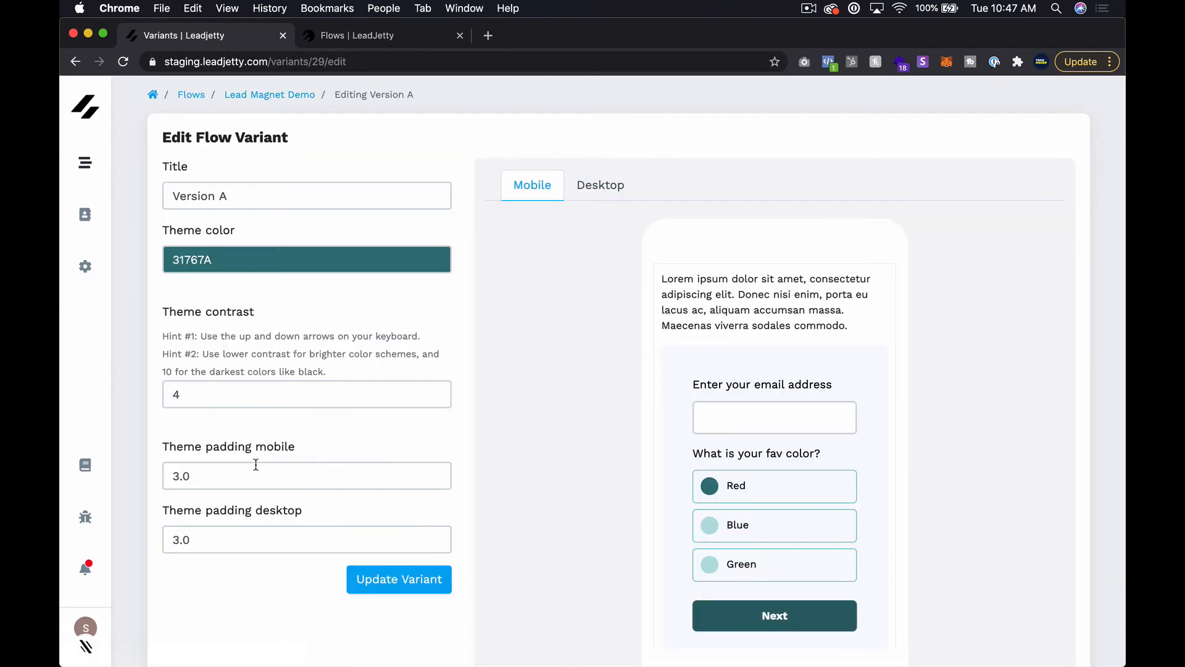
click(255, 465)
scroll(766, 402, down, 2)
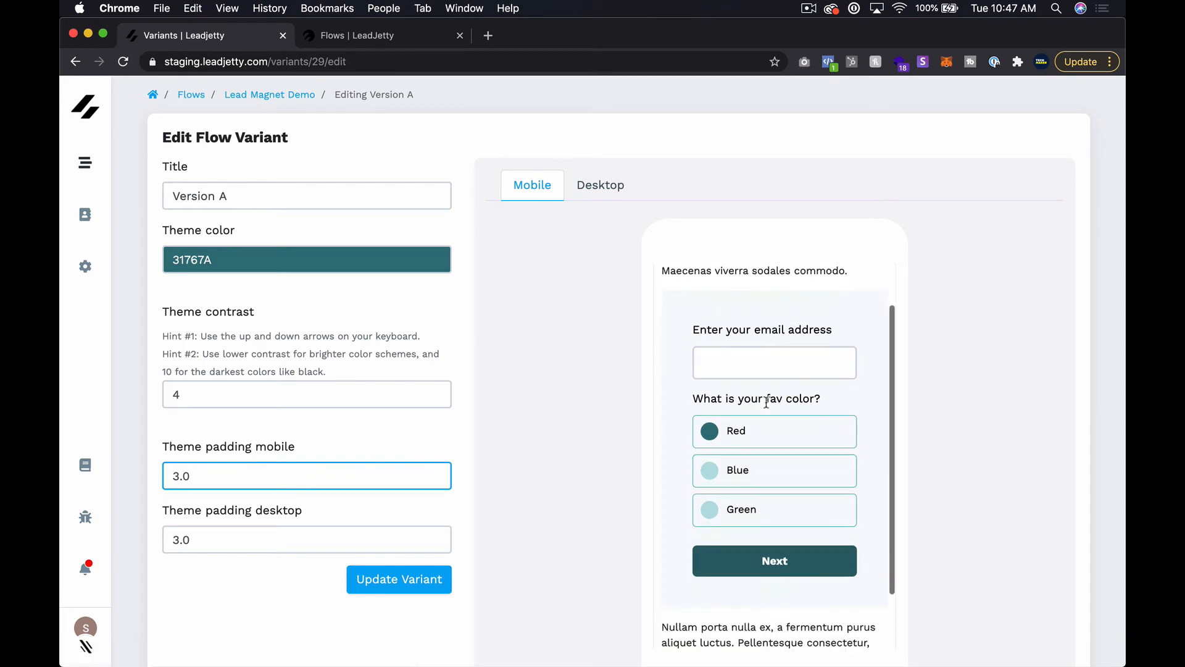
click(401, 37)
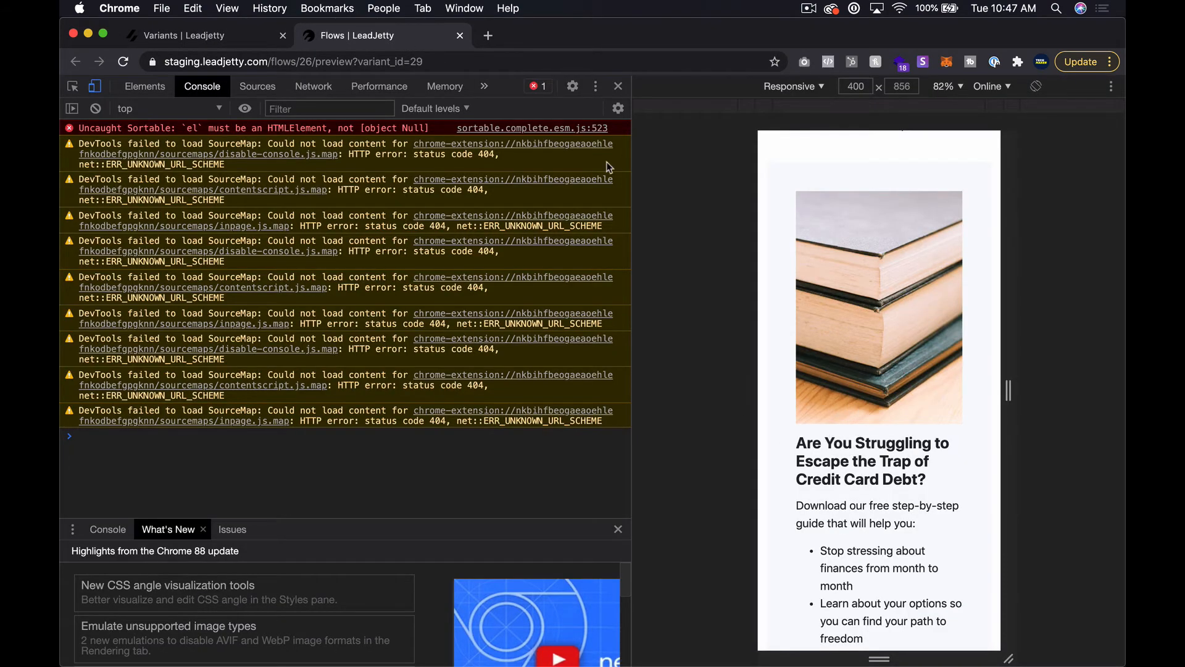
click(209, 35)
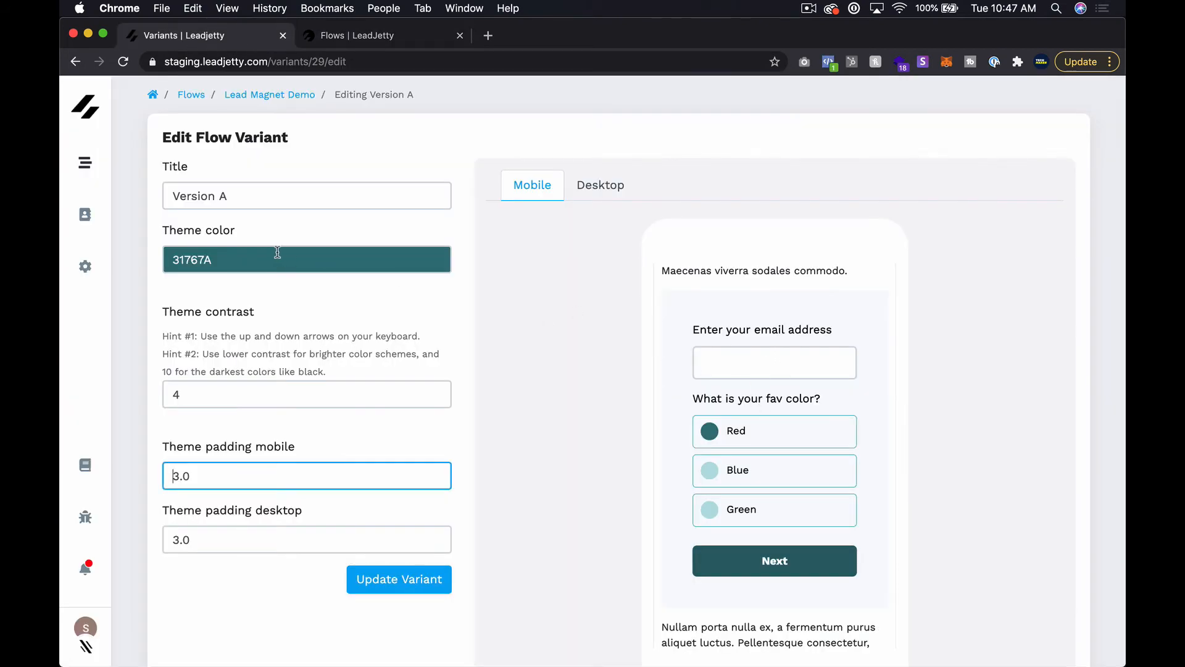
Set the variant's mobile theme padding to 1
click(208, 472)
key(BackSpace)
key(BackSpace)
key(BackSpace)
text(2)
key(BackSpace)
text(1)
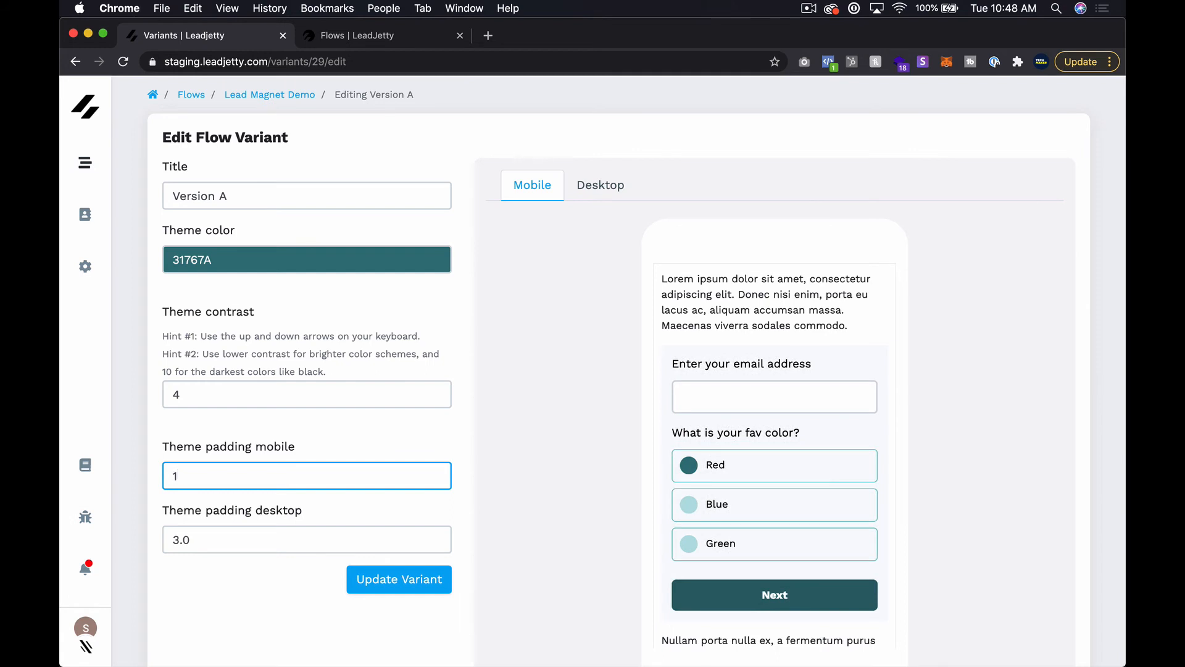
Set Version A's mobile theme padding to 2
key(Up)
key(Down)
key(Up)
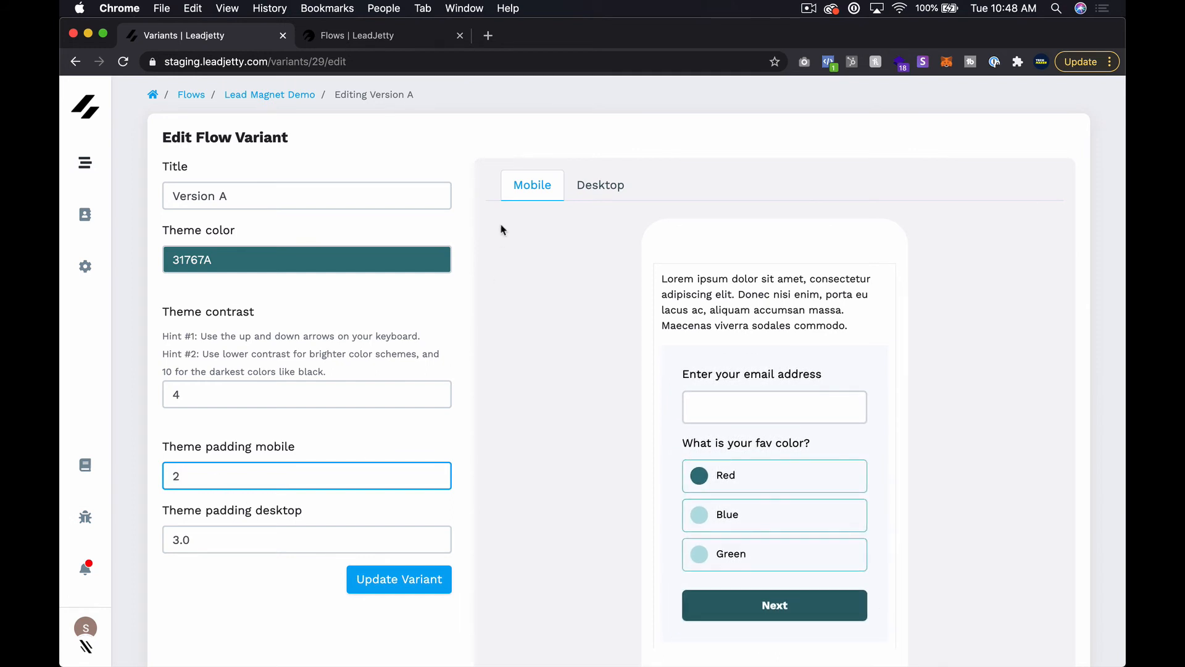
Set the desktop theme padding to 4 with the desktop form preview shown, and save the variant
click(603, 184)
click(210, 539)
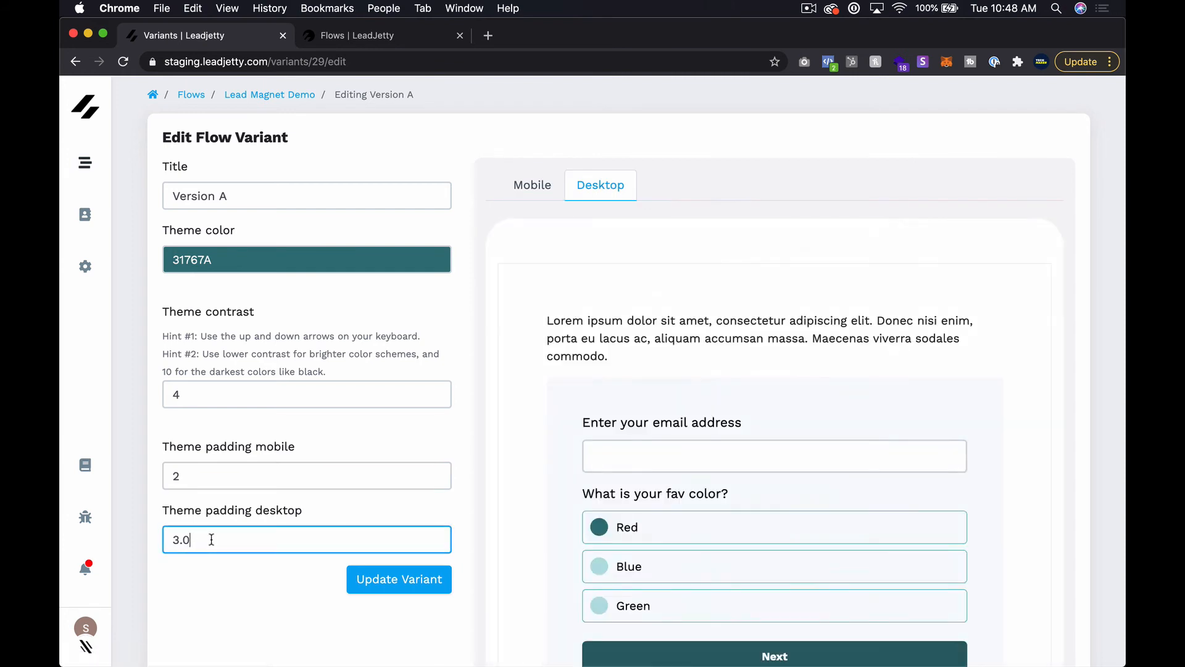
key(Up)
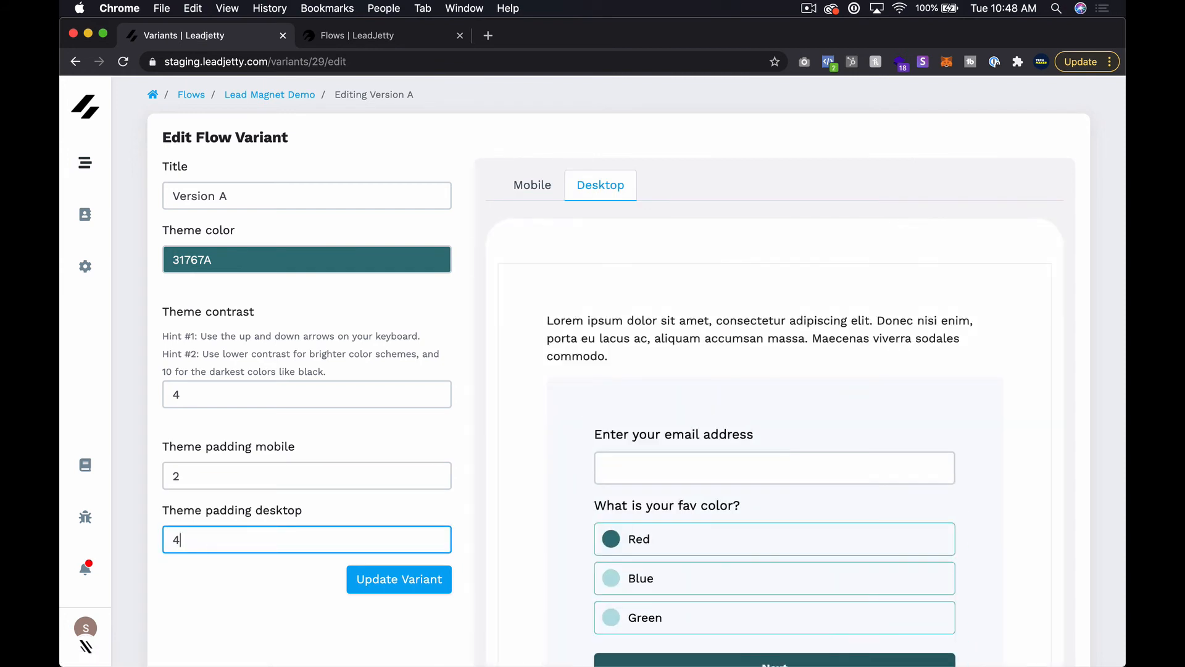
click(389, 579)
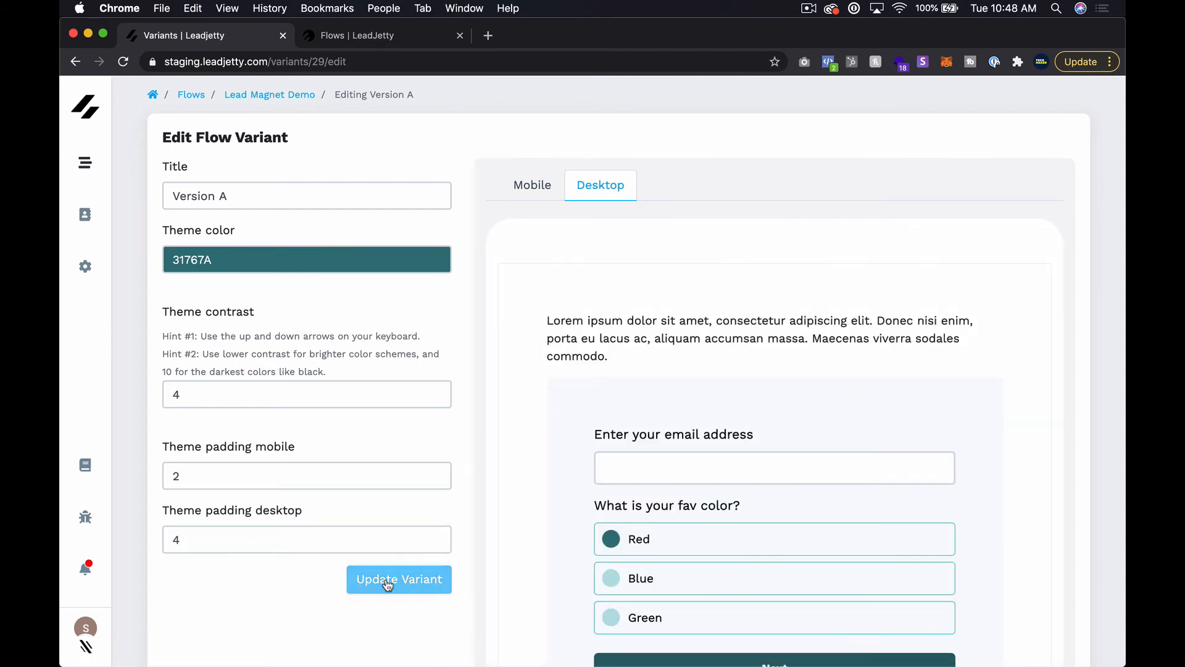
Go back to the blog post's mobile view and examine the form's spacing from the book image down to the download button
click(372, 37)
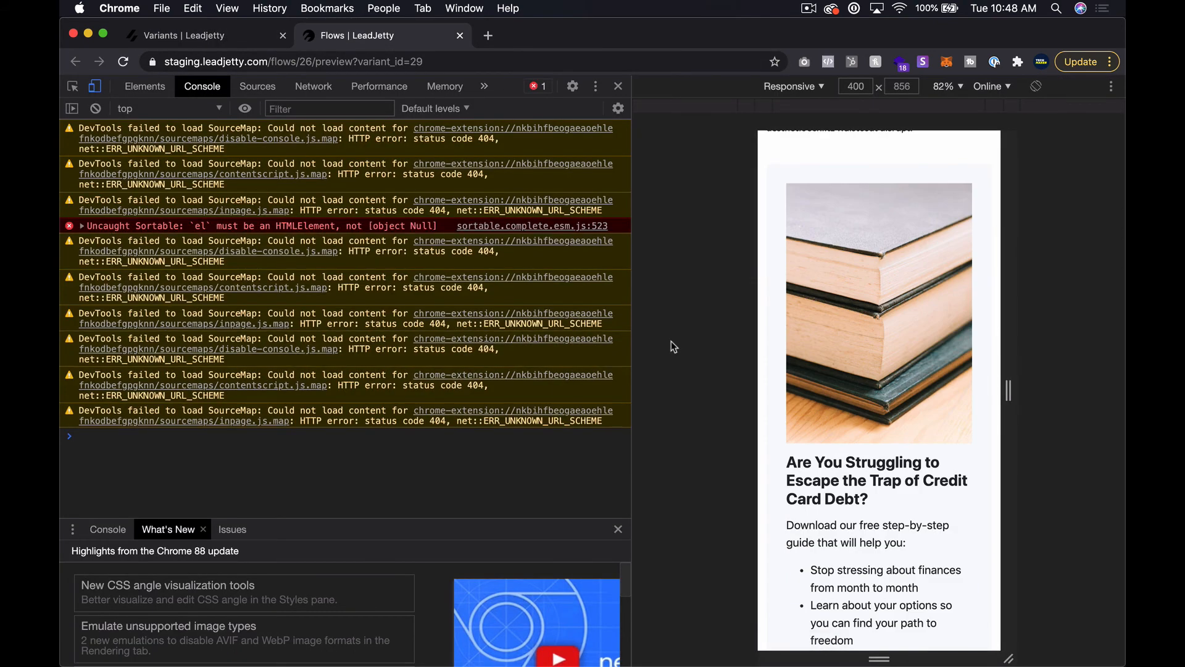
scroll(852, 287, down, 6)
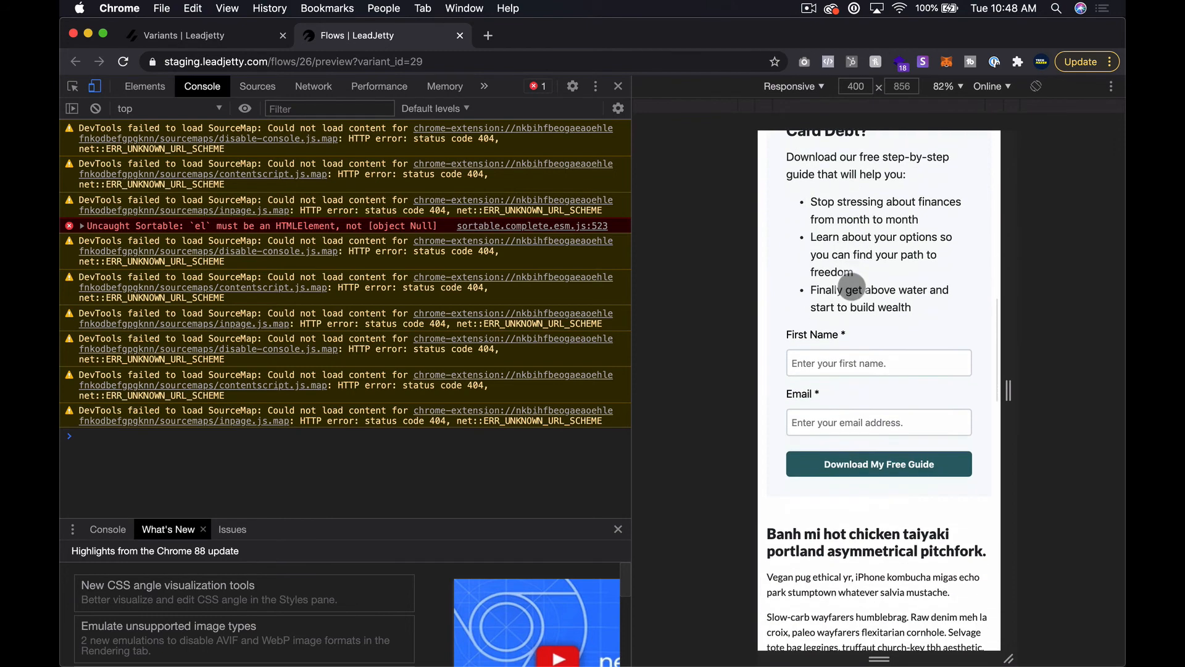
scroll(883, 290, up, 3)
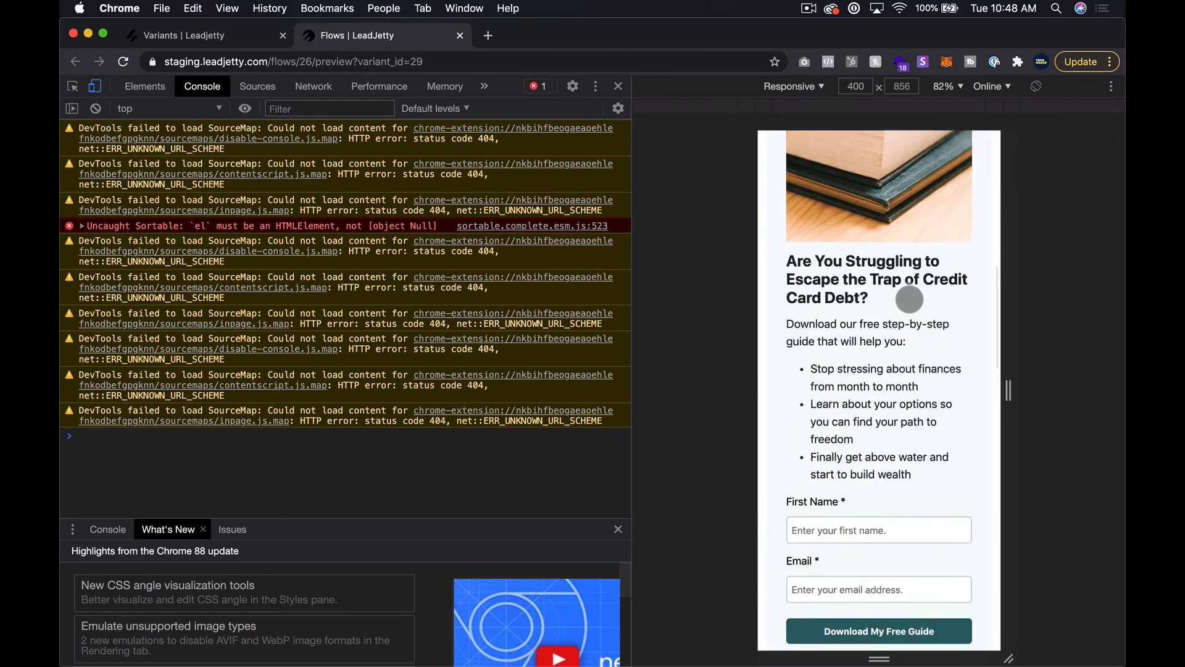
scroll(910, 299, up, 1)
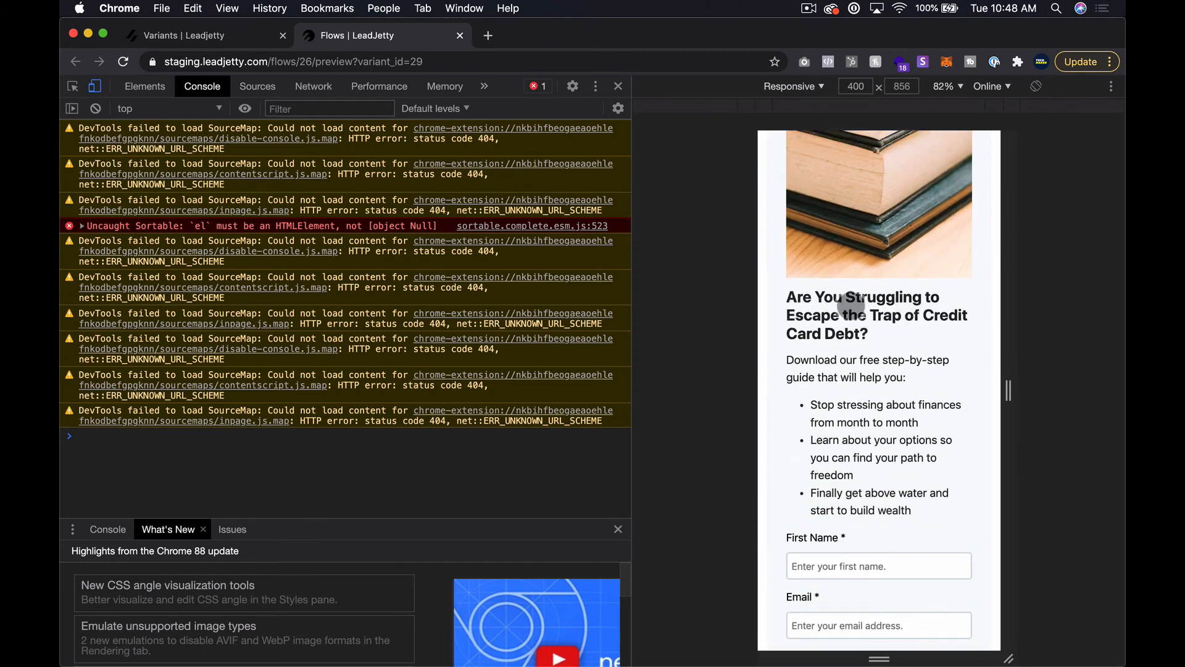
scroll(851, 307, up, 5)
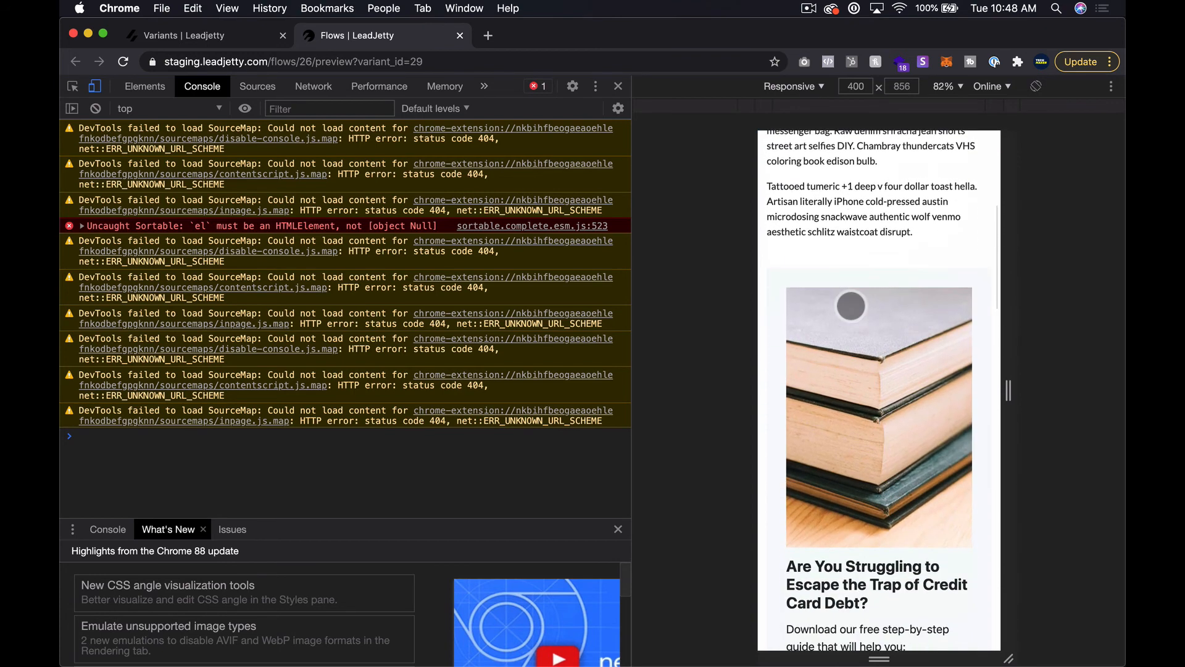
scroll(883, 316, down, 4)
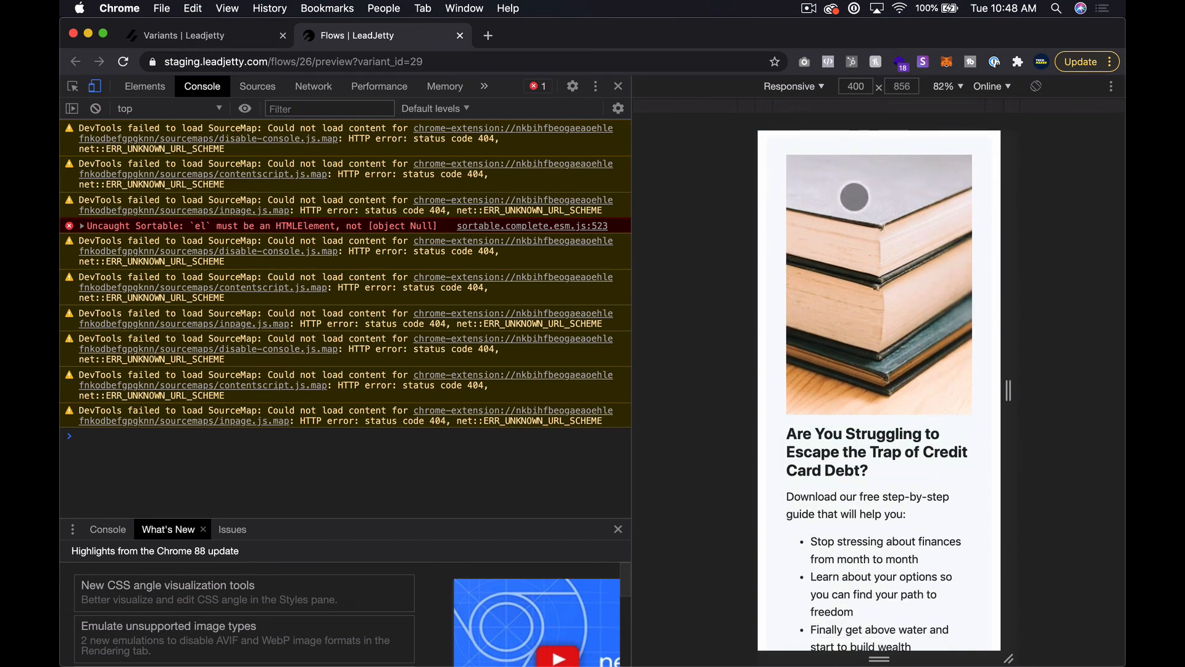
scroll(854, 196, down, 6)
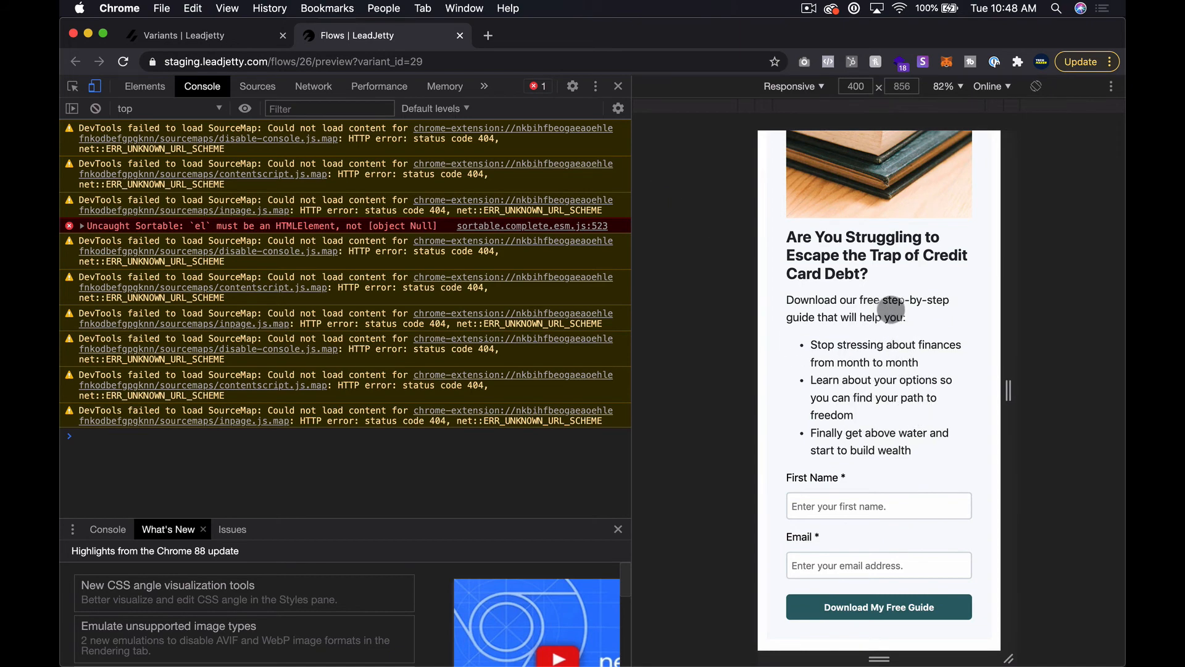
Close the developer tools on the blog post preview and review the form at desktop width
click(219, 40)
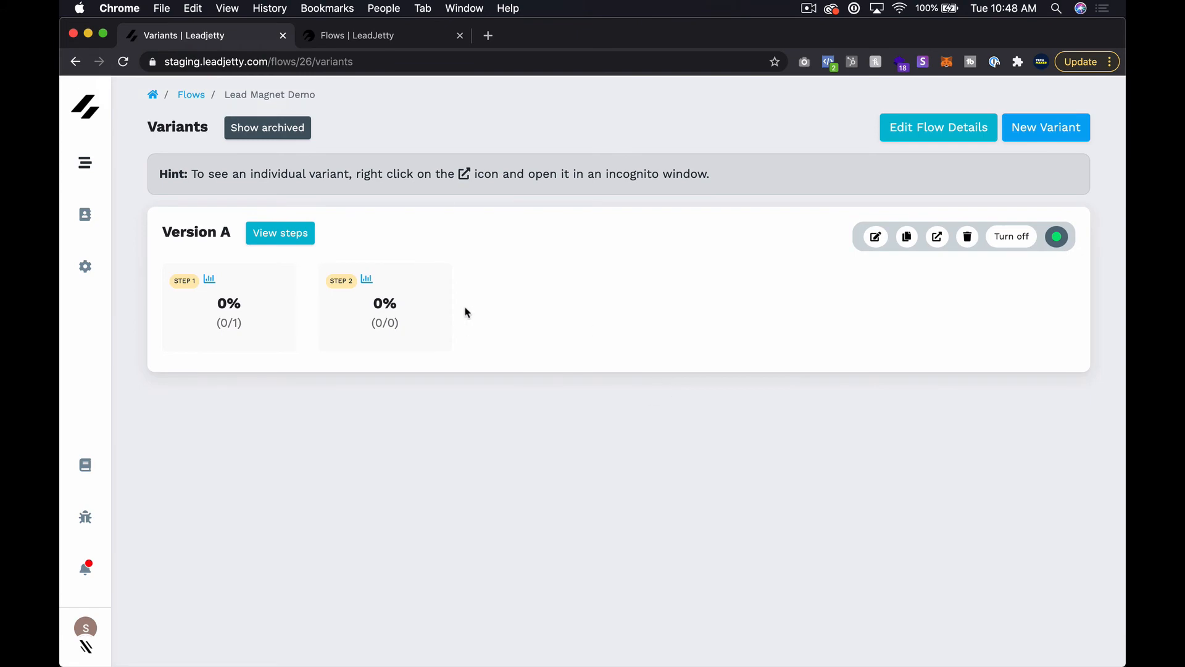
click(393, 39)
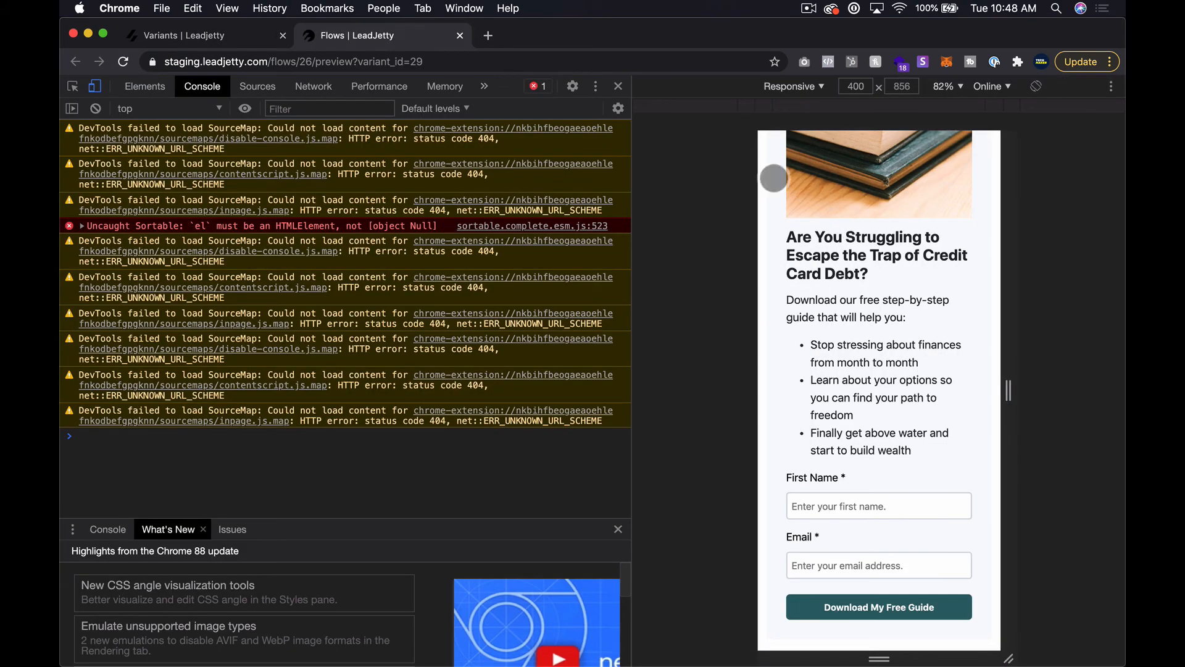
click(618, 88)
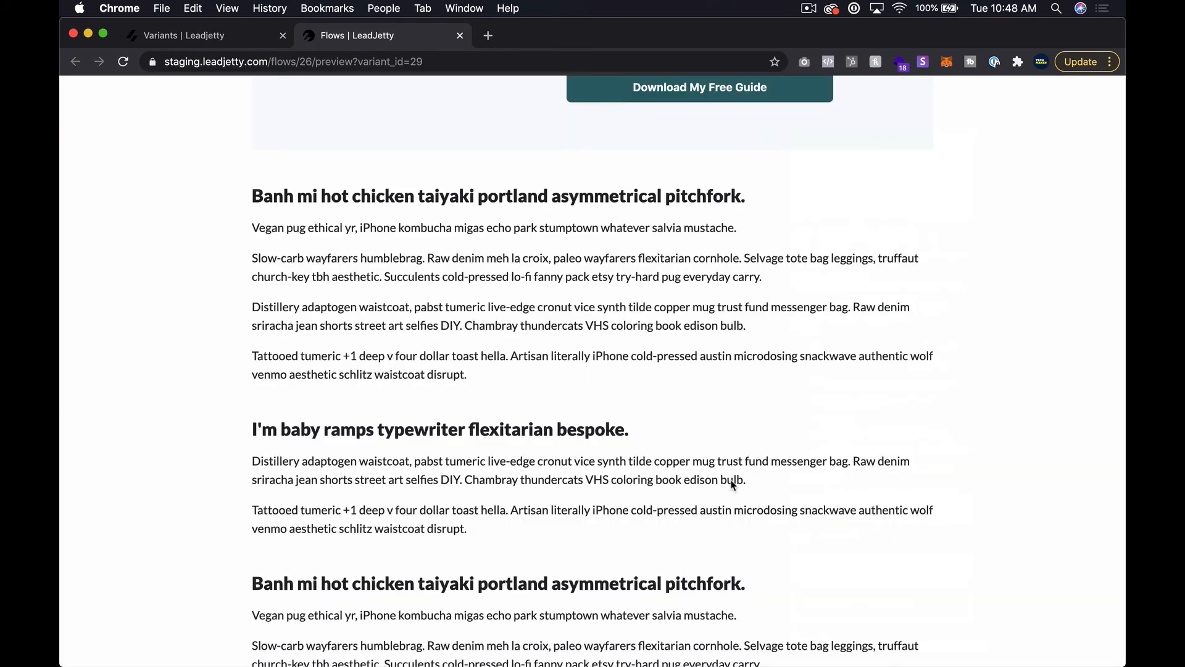
scroll(740, 508, down, 3)
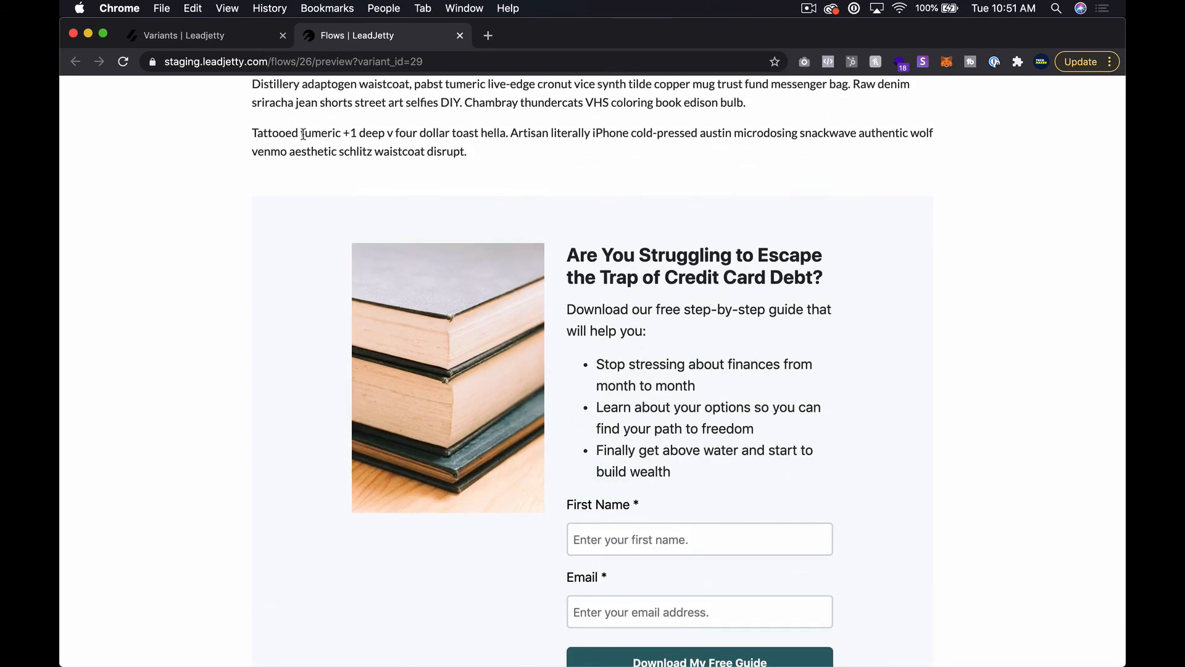
Open Version A's steps and review Step 1's image, paragraph, first name and email elements, including the paragraph's content in its editor
click(183, 38)
click(293, 245)
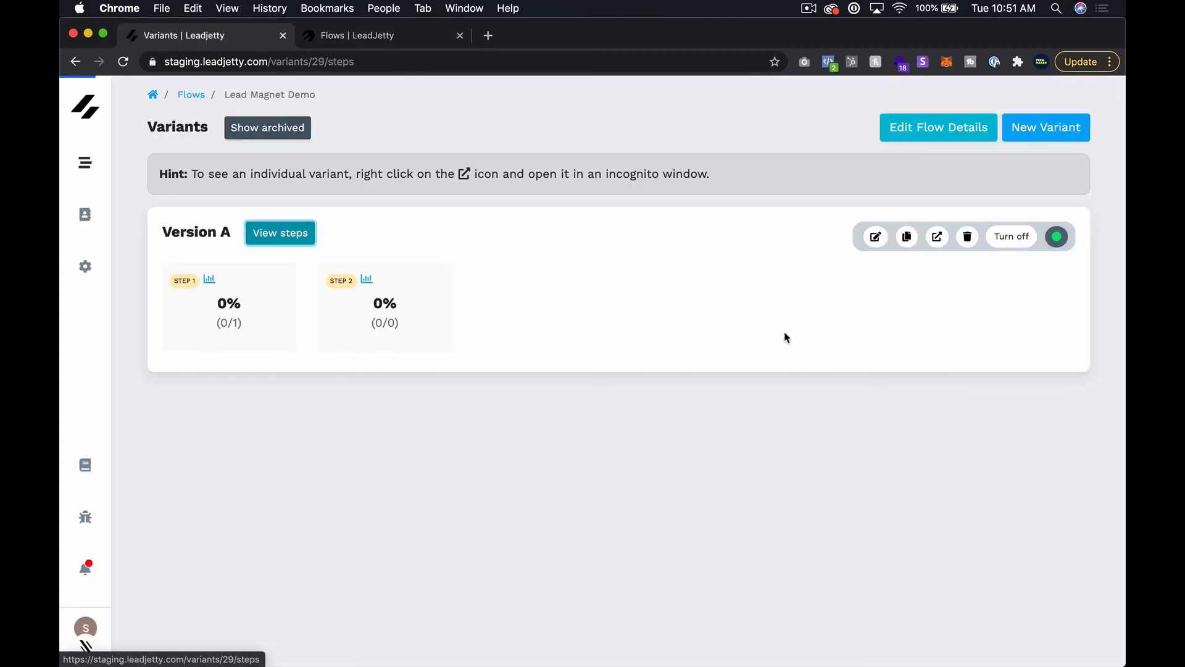
scroll(358, 497, down, 5)
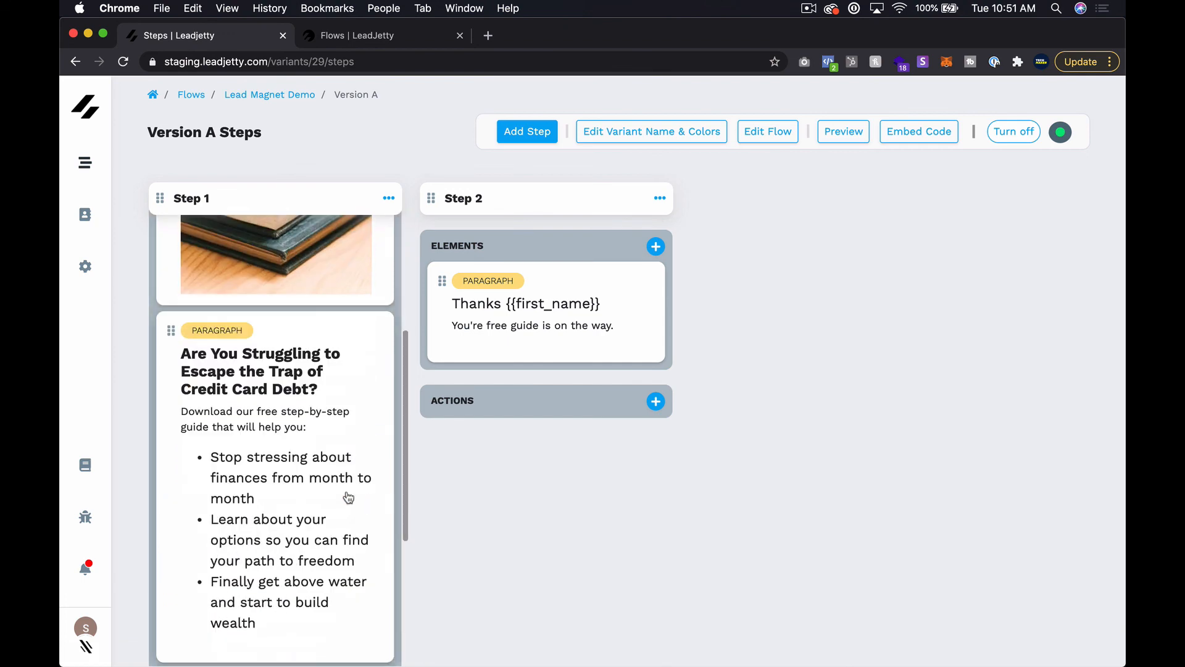
click(291, 428)
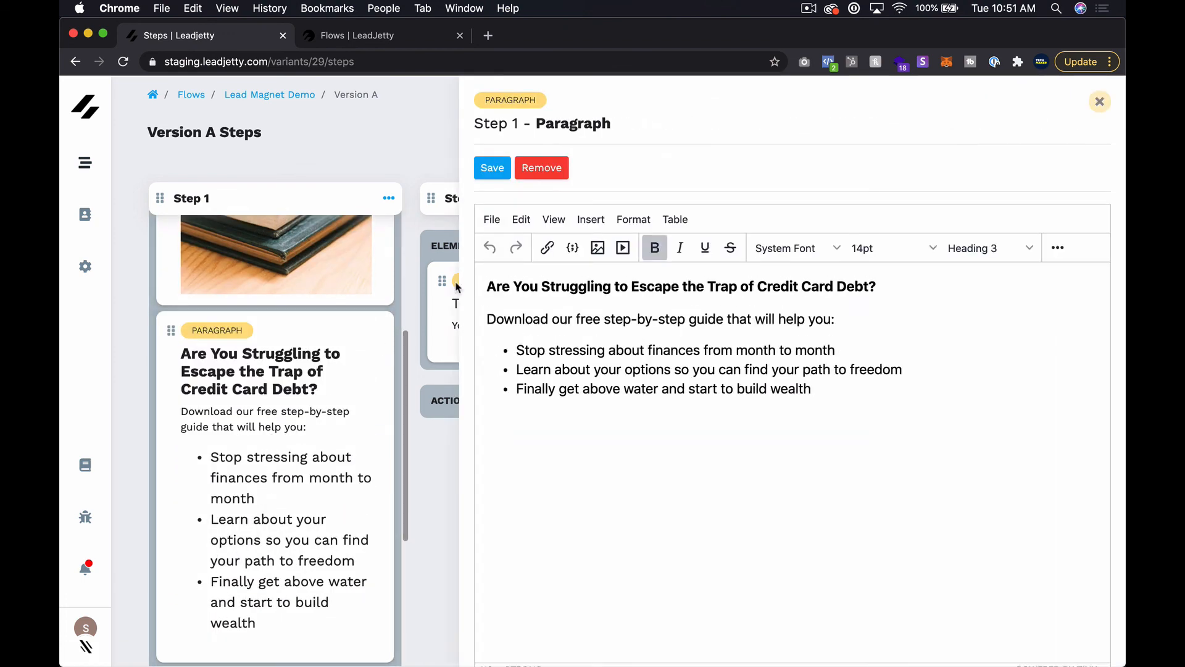
click(1100, 101)
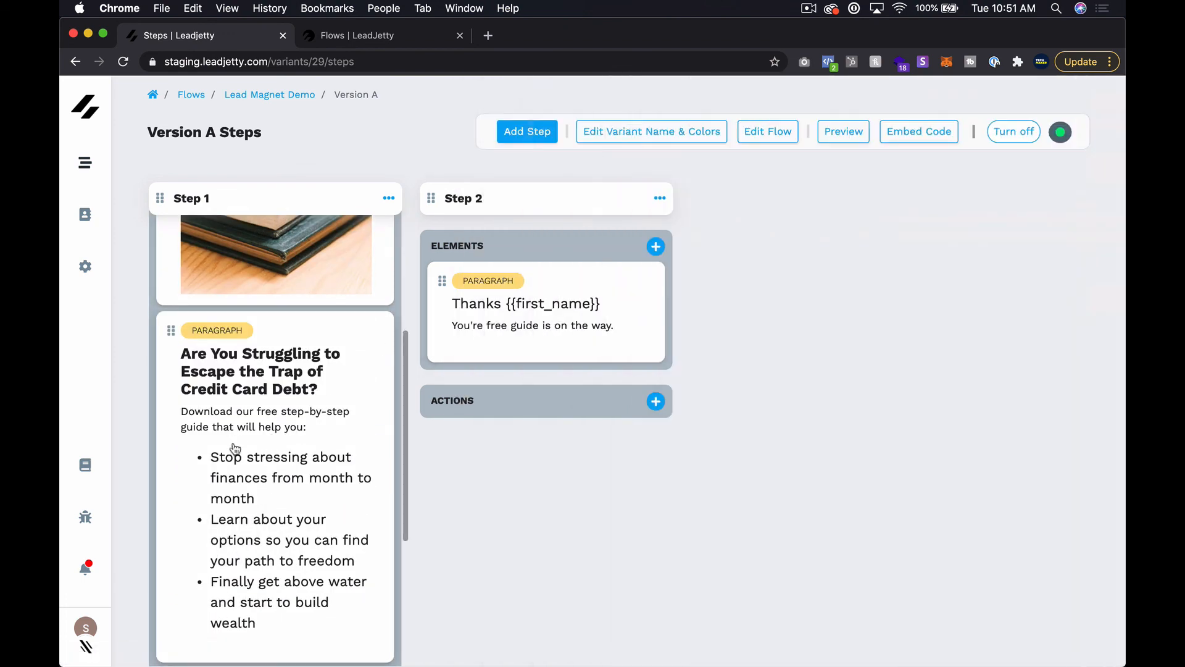
scroll(306, 494, up, 5)
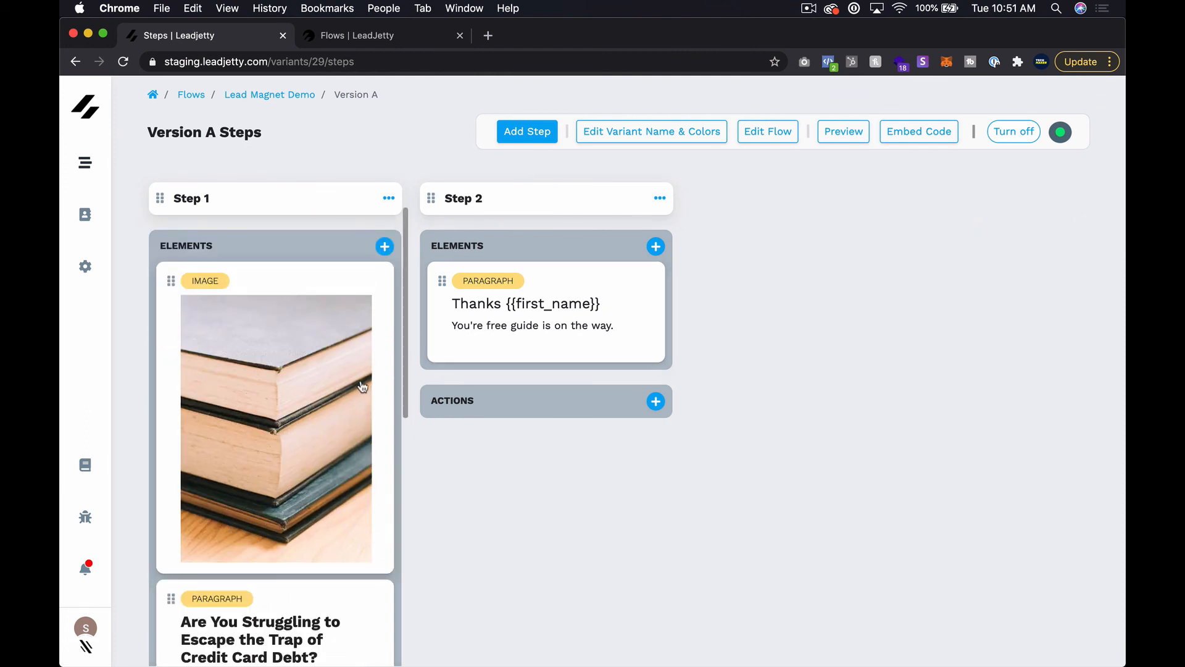
scroll(363, 386, down, 10)
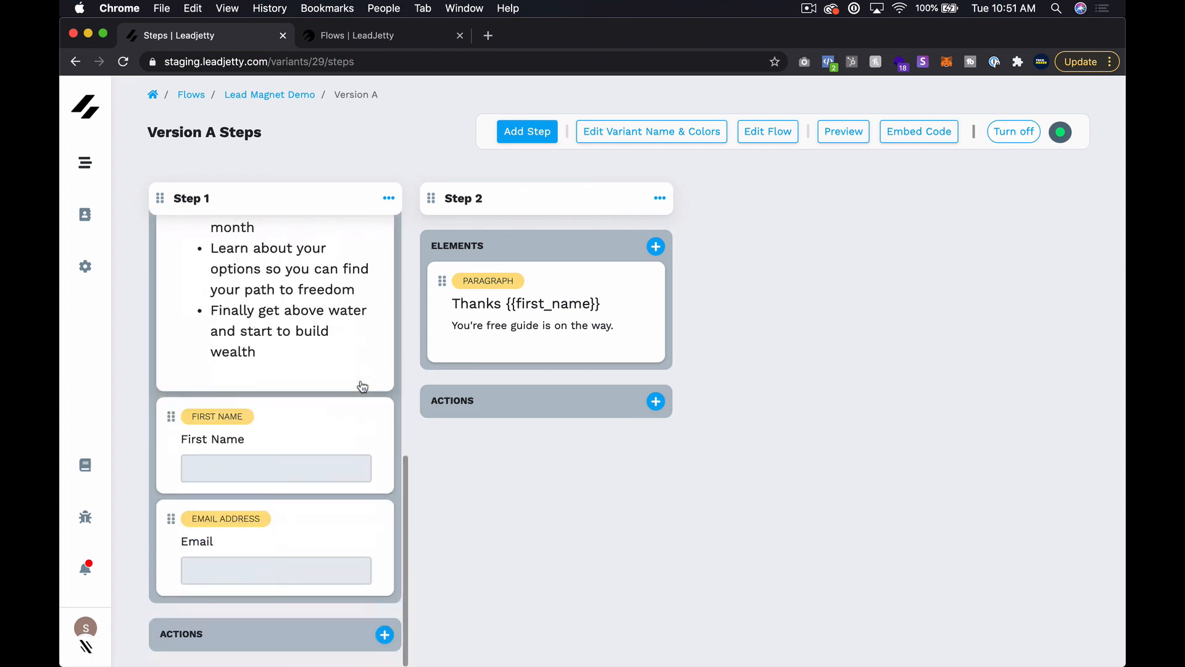
scroll(362, 386, up, 10)
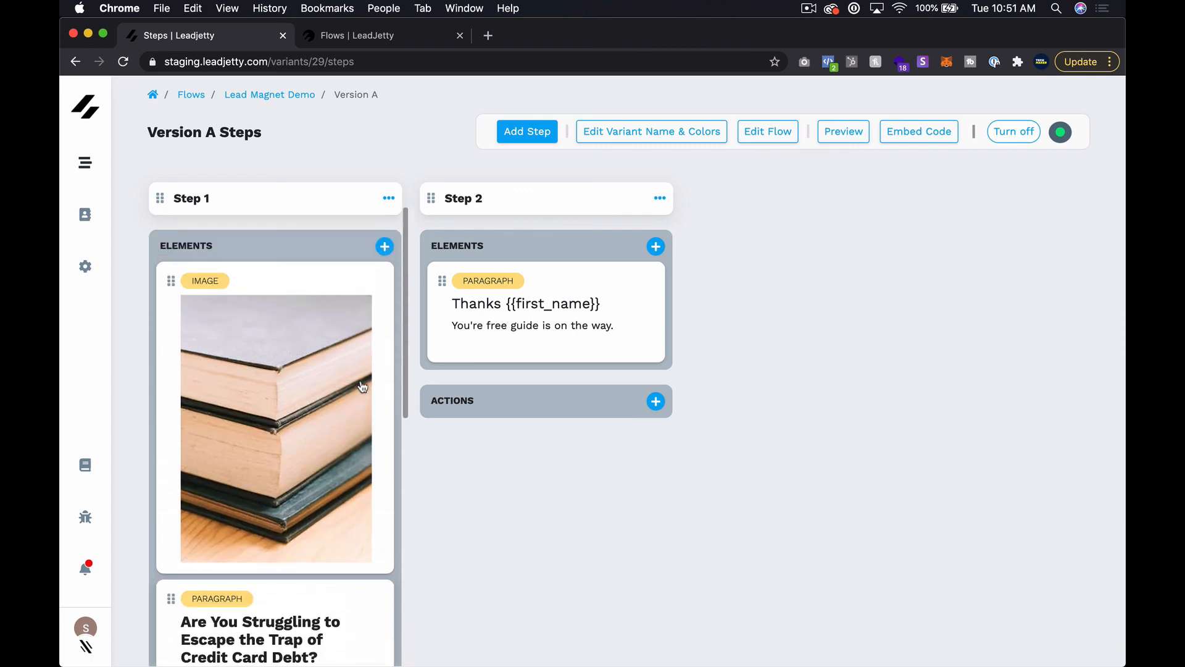